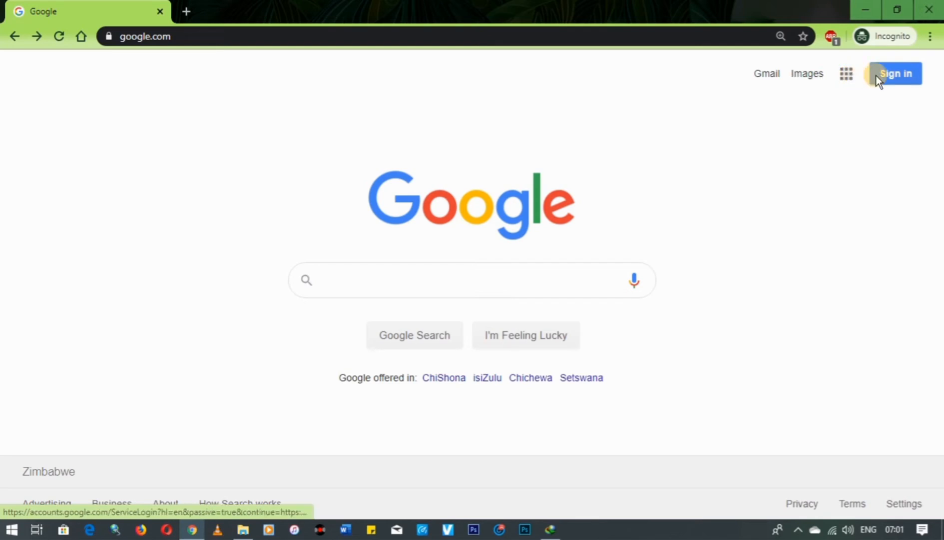
- Glance at the Google apps grid, then go to Gmail from google.com's top-right link
{"action": "left_click", "coordinate": [848, 75]}
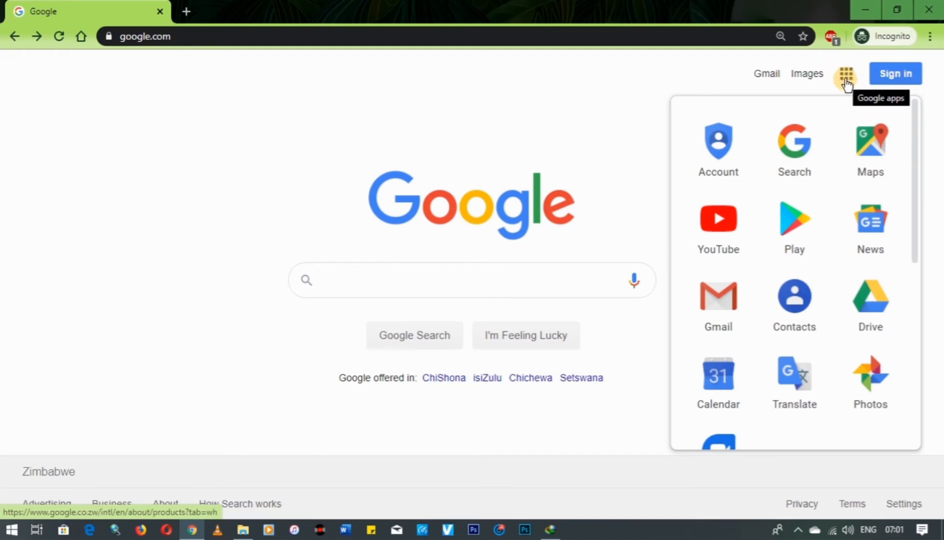
{"action": "left_click", "coordinate": [847, 83]}
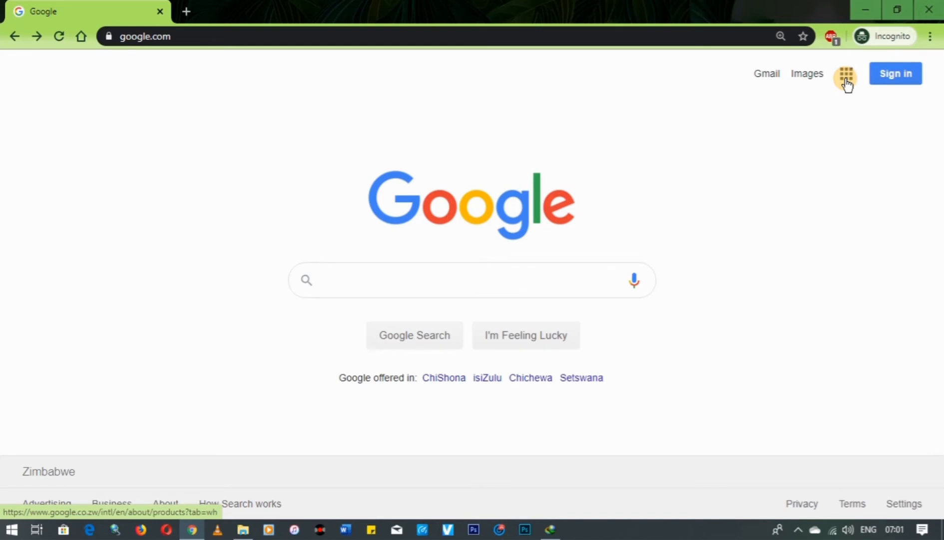
{"action": "left_click", "coordinate": [777, 78]}
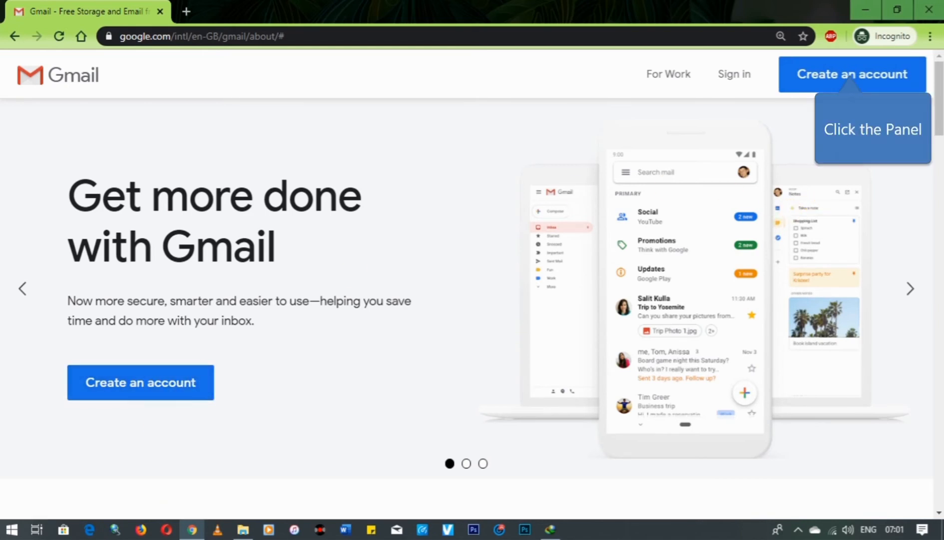
- Start a new Google account from Gmail's 'Create an account' button
{"action": "left_click", "coordinate": [851, 70]}
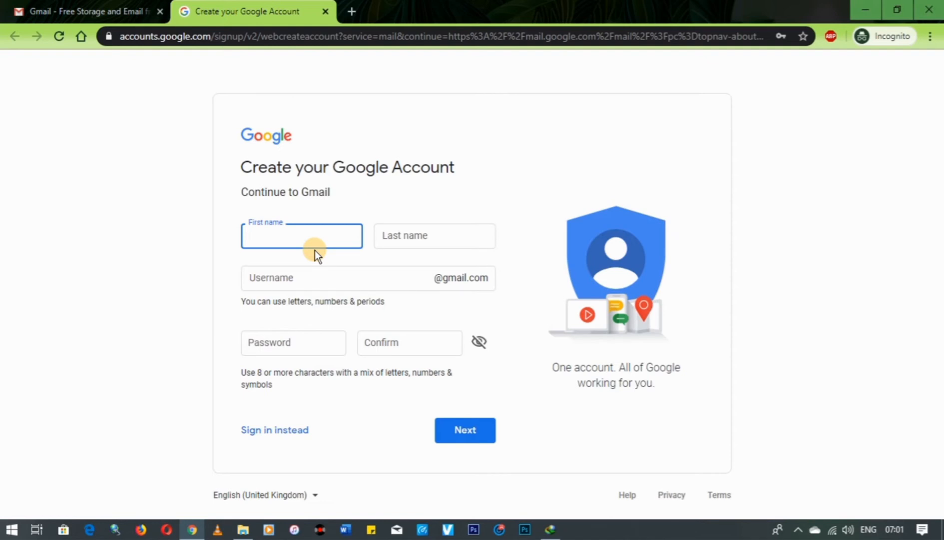
- Enter the new account's first name, last name and username
{"action": "left_click", "coordinate": [405, 243]}
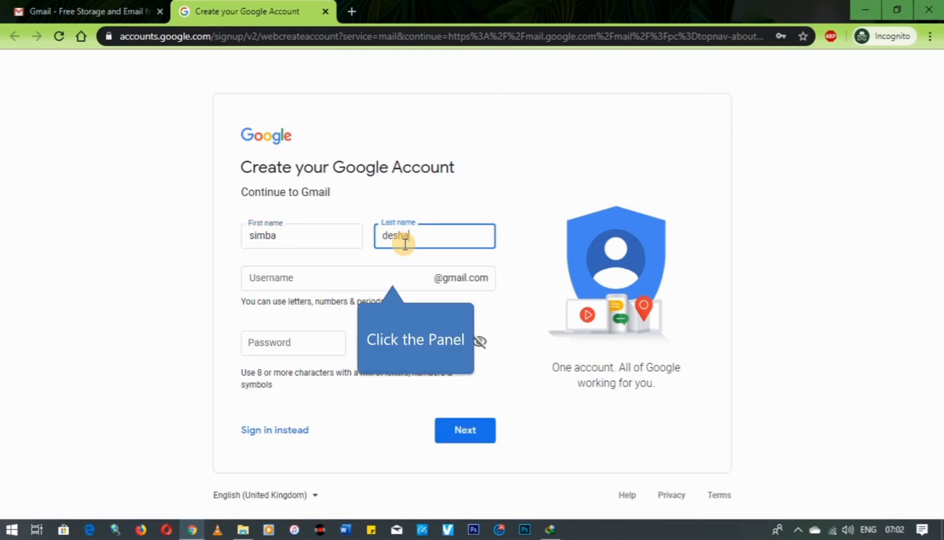
{"action": "left_click", "coordinate": [394, 273]}
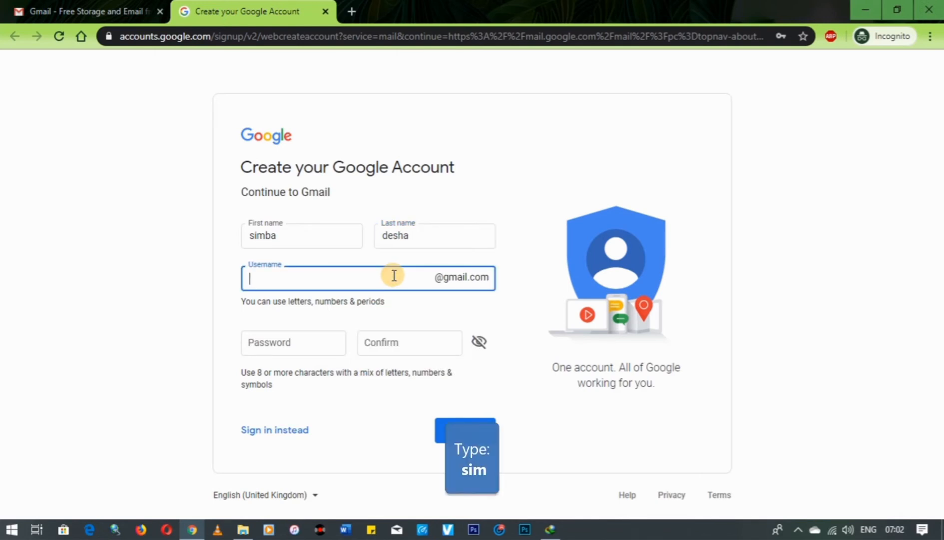
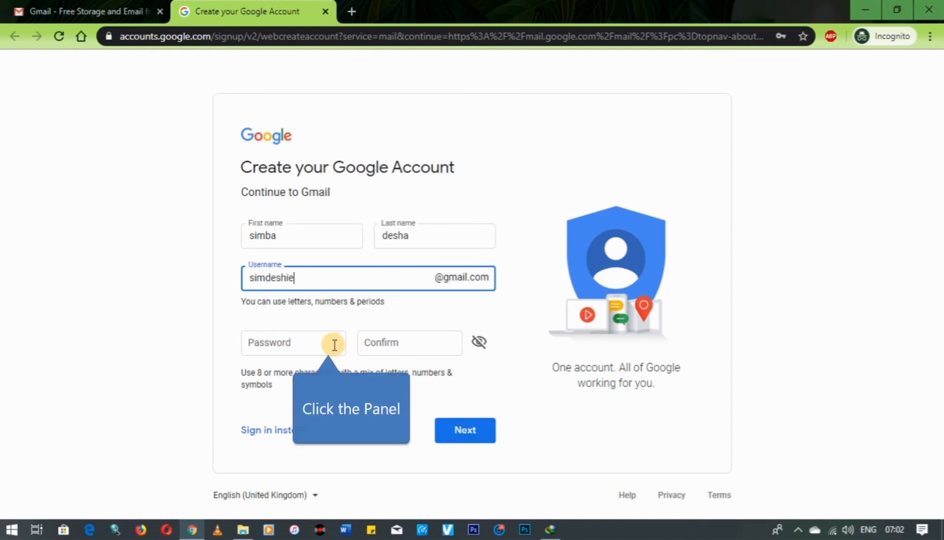
- Set and confirm the account password, then submit the form
{"action": "left_click", "coordinate": [336, 345]}
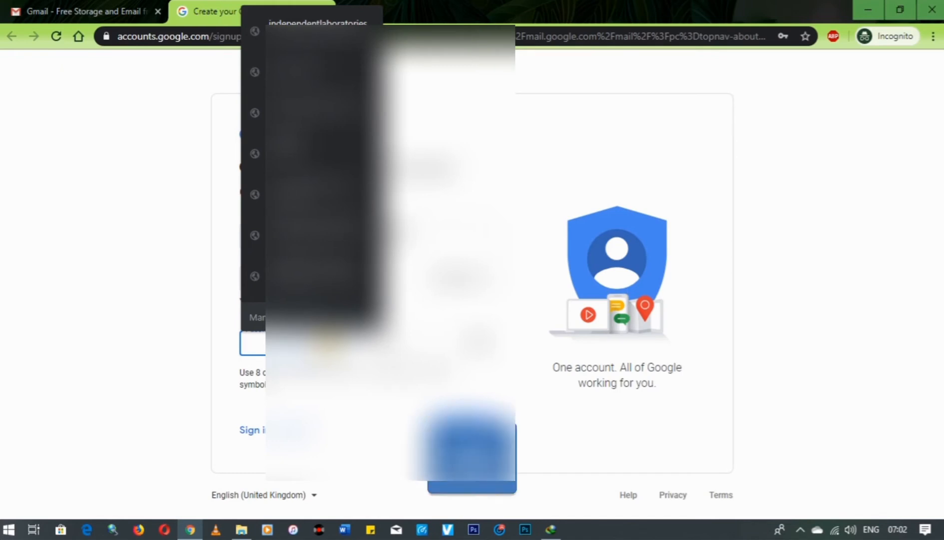
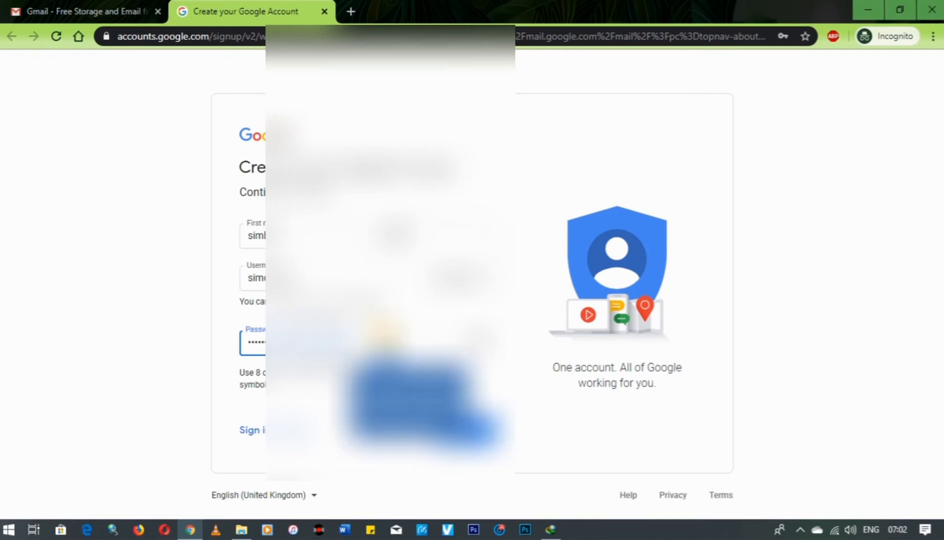
{"action": "left_click", "coordinate": [386, 337]}
{"action": "type", "text": "•"}
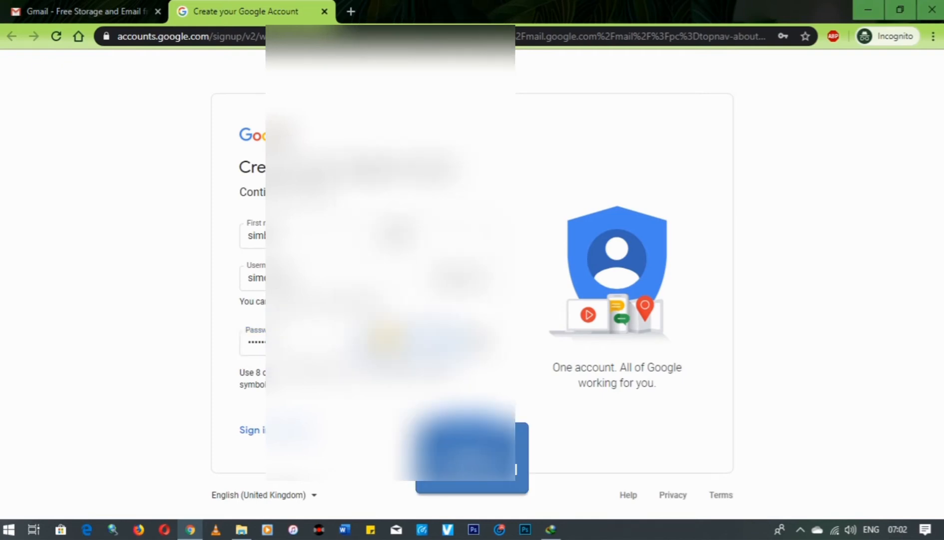
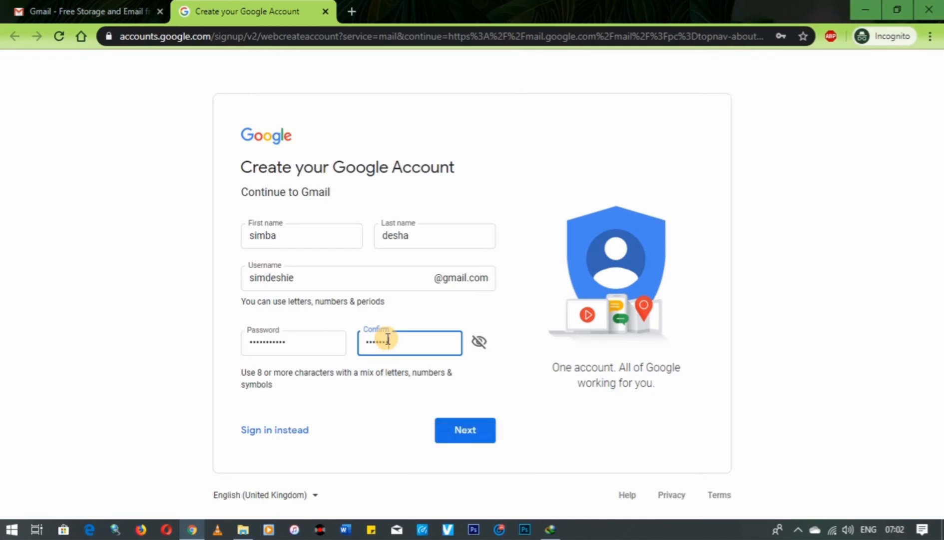
{"action": "type", "text": "•••"}
{"action": "left_click", "coordinate": [460, 438]}
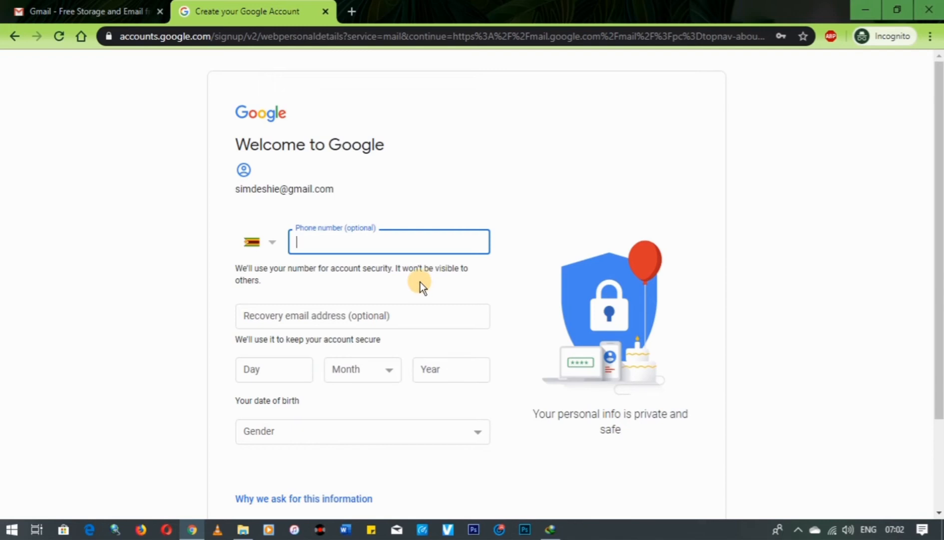
{"action": "left_click_drag", "start_coordinate": [939, 190], "coordinate": [939, 241]}
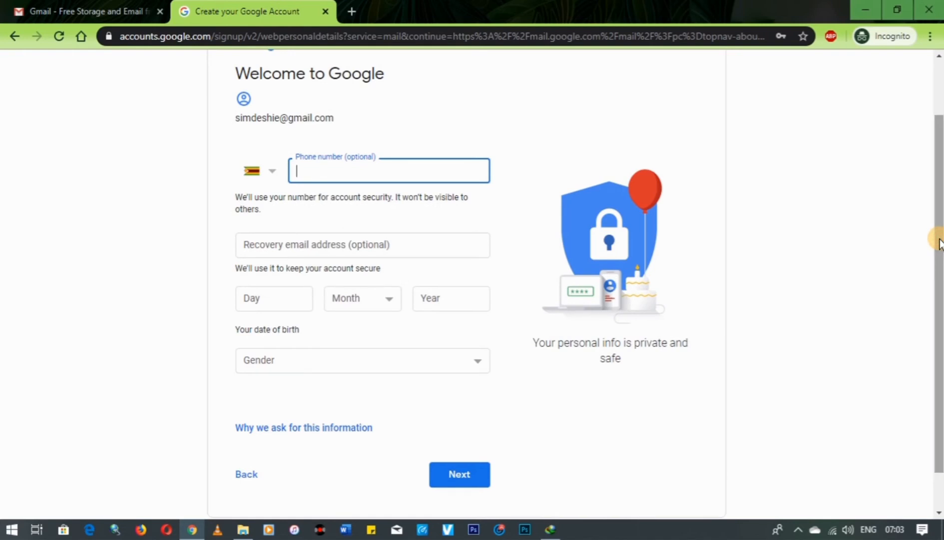
{"action": "type", "text": "+"}
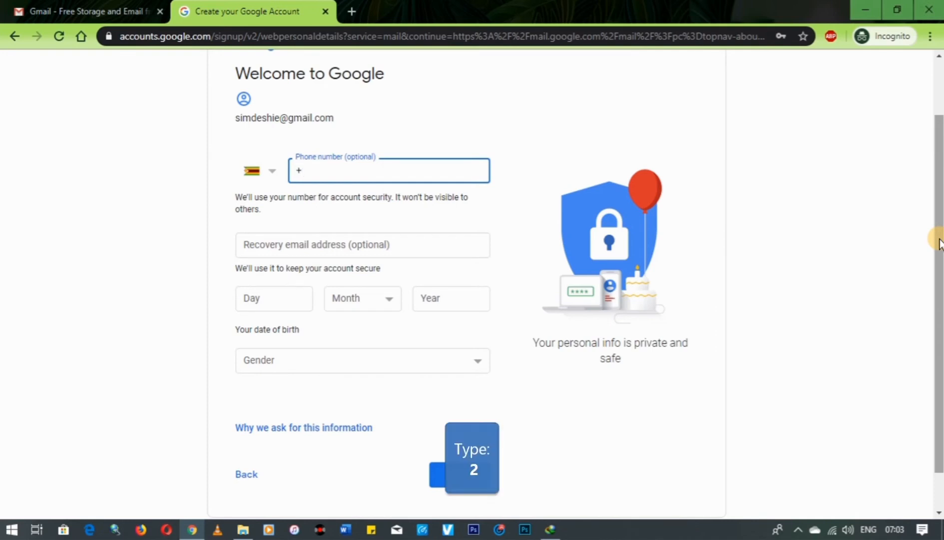
{"action": "type", "text": "263"}
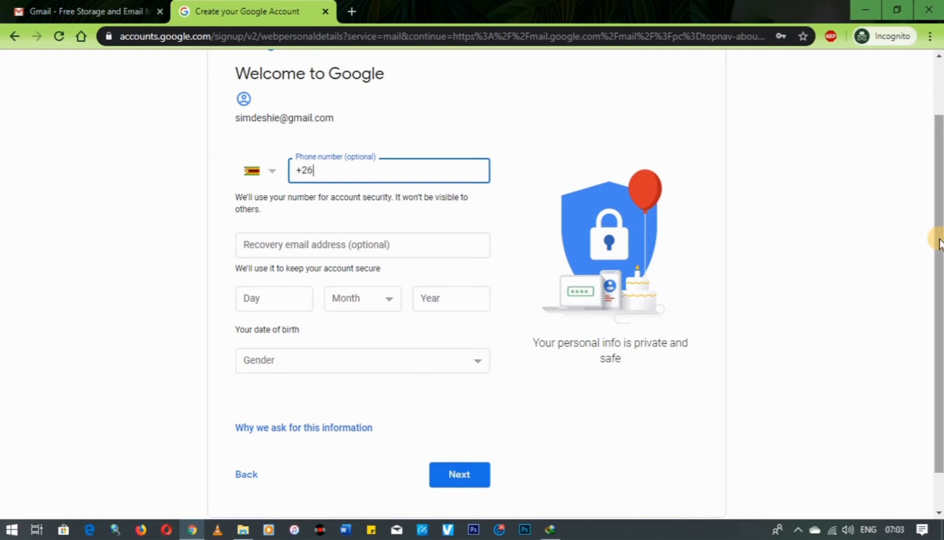
{"action": "type", "text": "7777"}
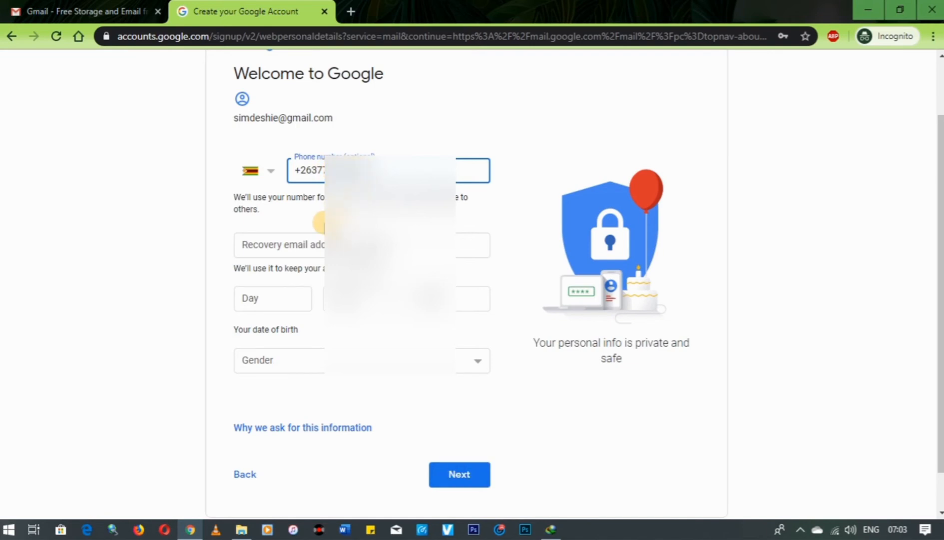
{"action": "left_click", "coordinate": [290, 300]}
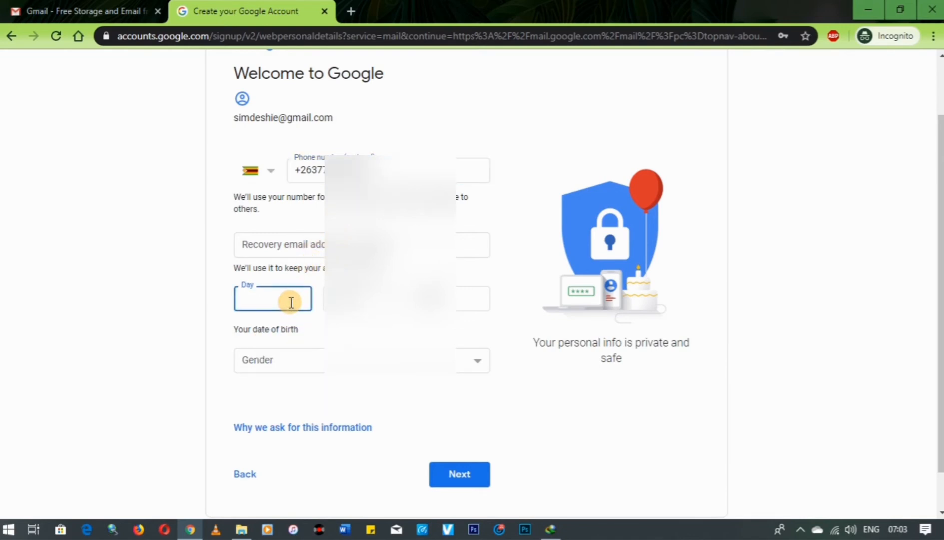
{"action": "left_click", "coordinate": [148, 323]}
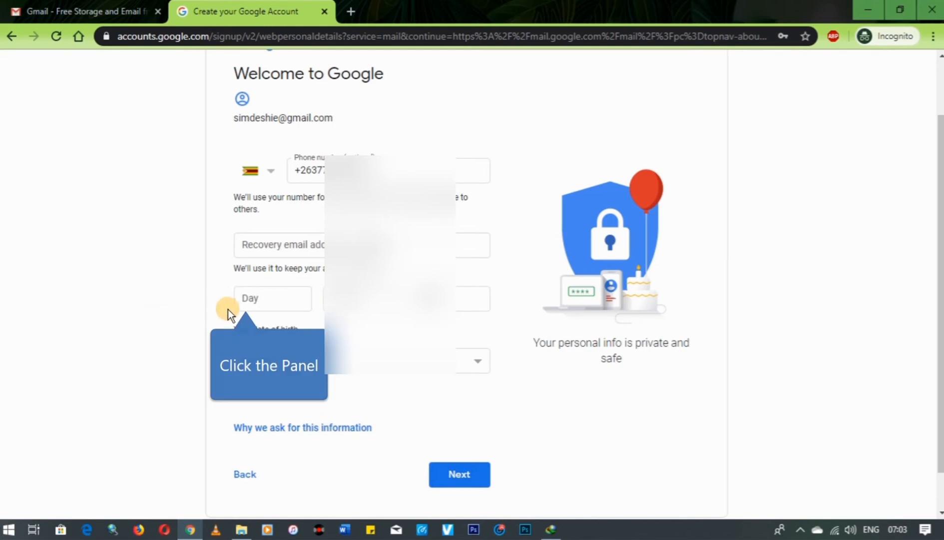
{"action": "left_click", "coordinate": [247, 300]}
{"action": "type", "text": "2"}
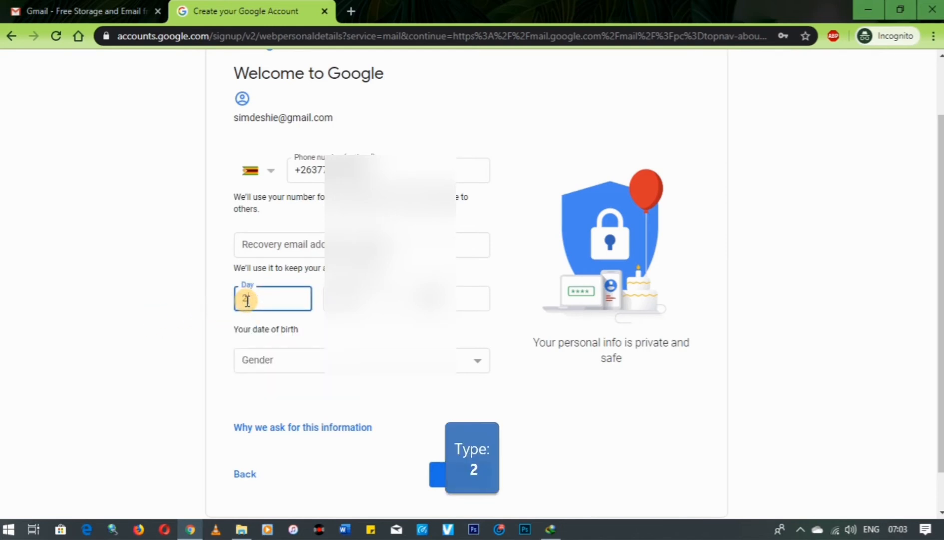
{"action": "type", "text": "2"}
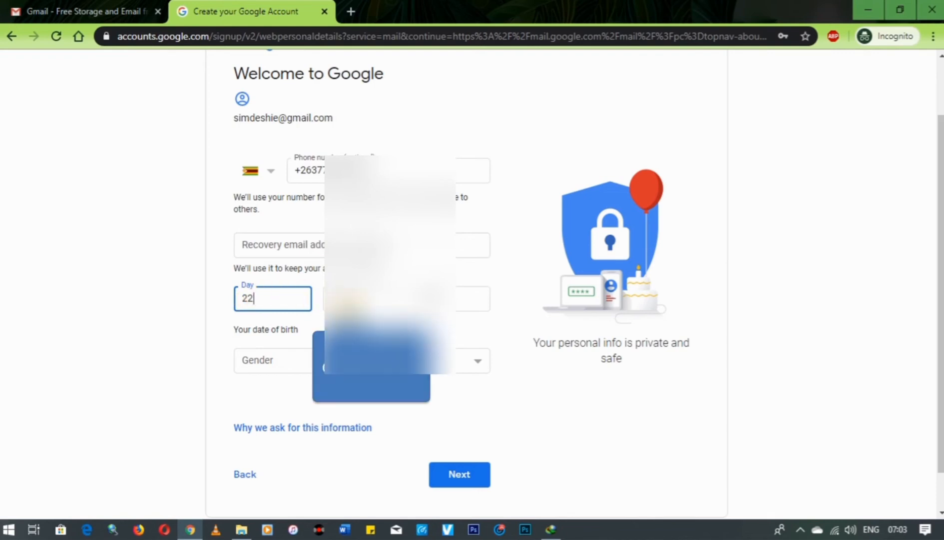
{"action": "left_click", "coordinate": [348, 298]}
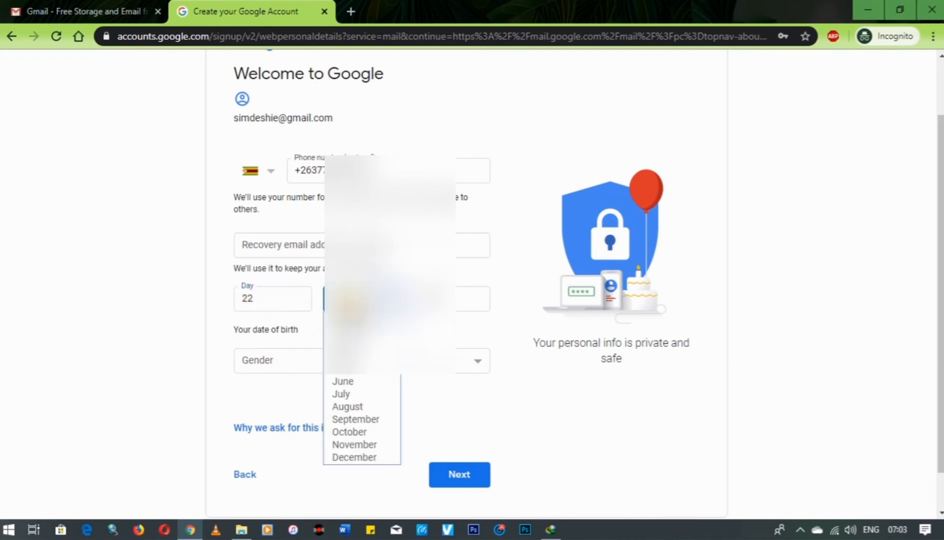
{"action": "left_click", "coordinate": [348, 408]}
{"action": "left_click", "coordinate": [420, 301]}
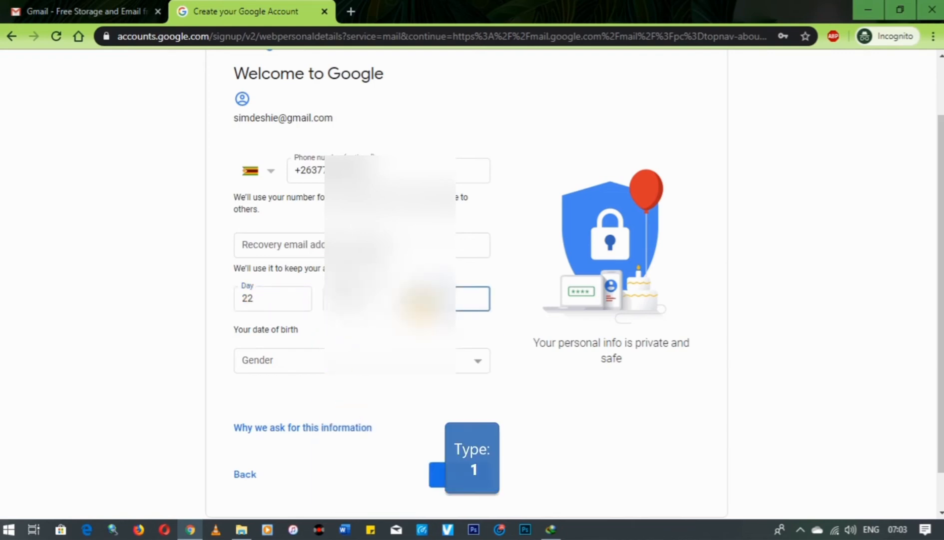
{"action": "type", "text": "199"}
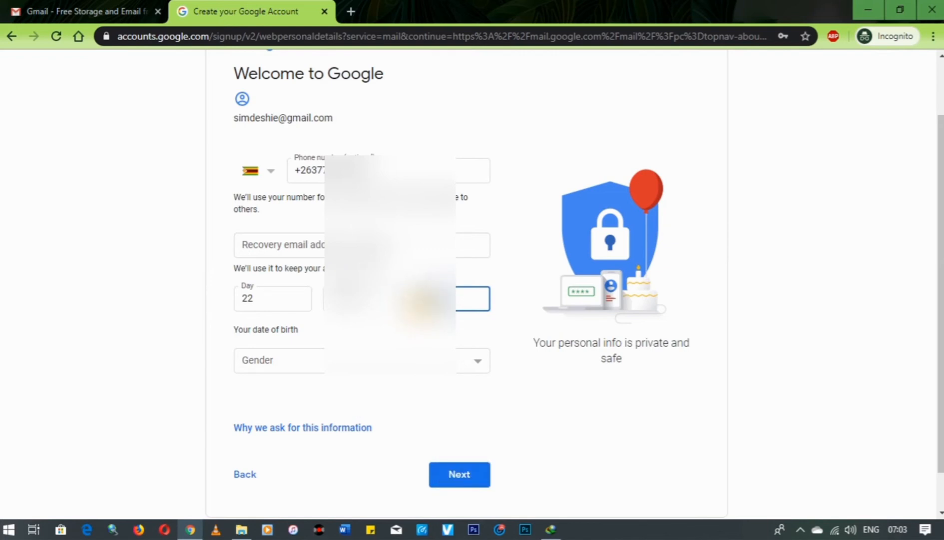
{"action": "type", "text": "6"}
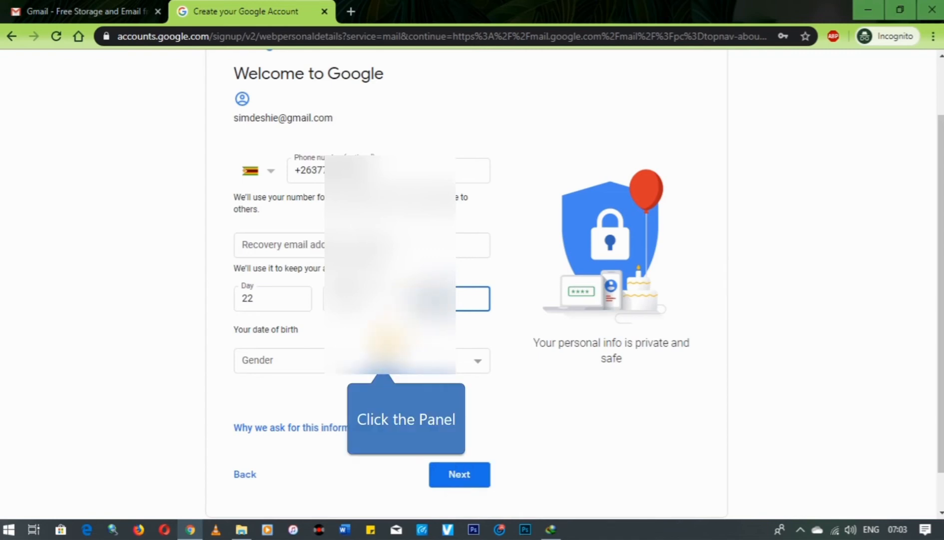
- Set the gender to Male and submit the personal details
{"action": "left_click", "coordinate": [378, 360]}
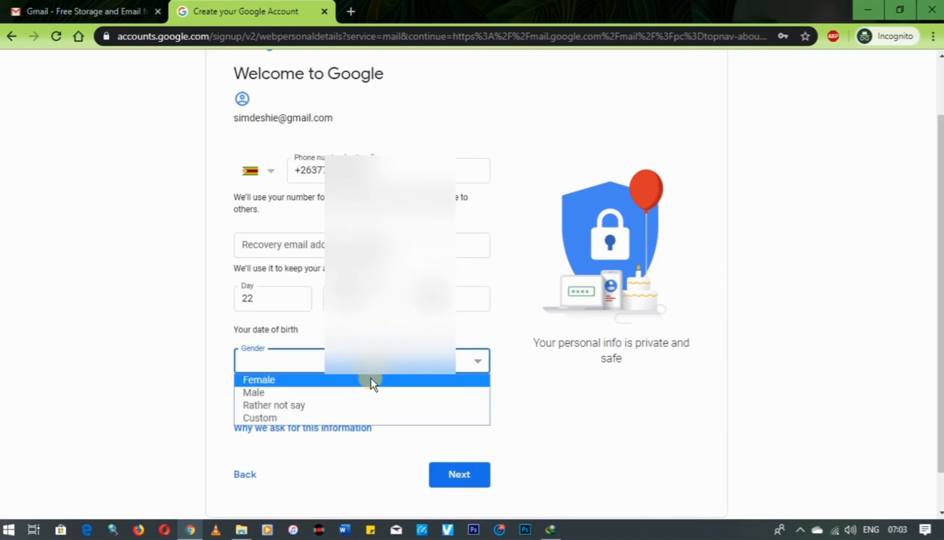
{"action": "left_click", "coordinate": [364, 391]}
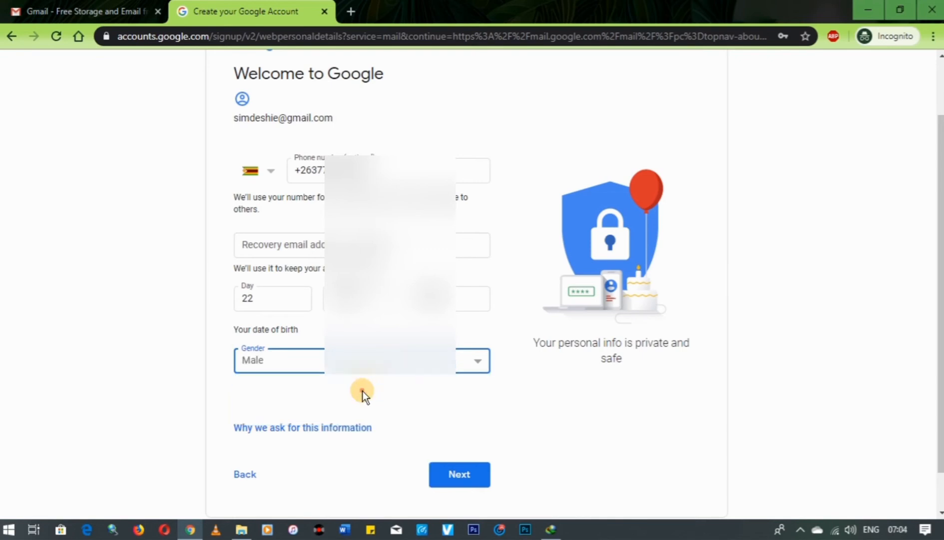
{"action": "left_click", "coordinate": [459, 472]}
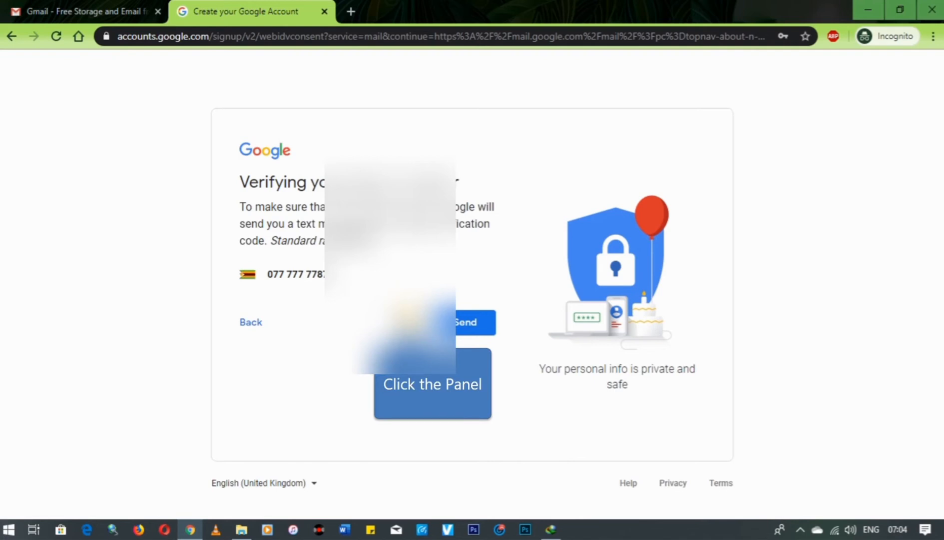
- Skip phone verification and accept Google's Privacy and Terms
{"action": "left_click", "coordinate": [465, 321]}
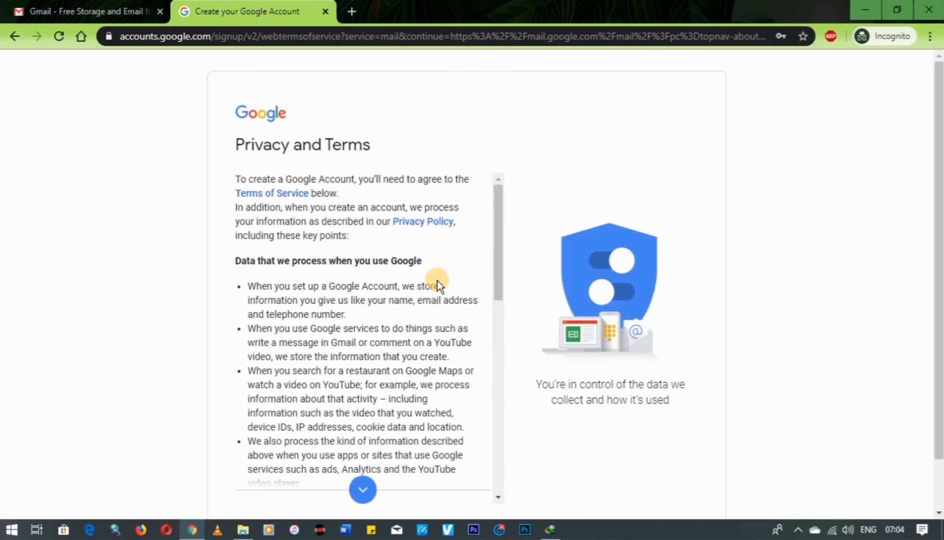
{"action": "left_click_drag", "start_coordinate": [499, 270], "coordinate": [492, 473]}
{"action": "left_click", "coordinate": [463, 490]}
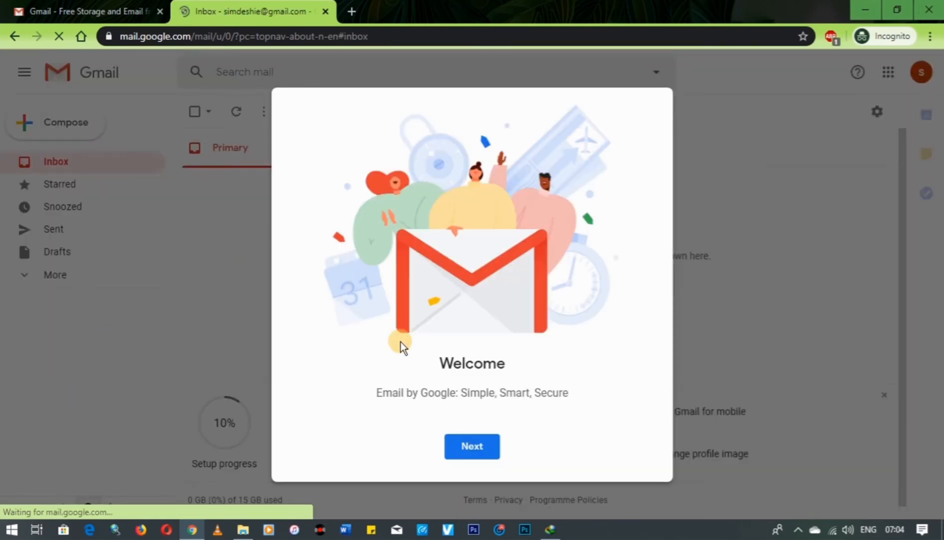
- Finish Gmail's welcome setup with the Default view and return to the first tab
{"action": "left_click", "coordinate": [469, 442]}
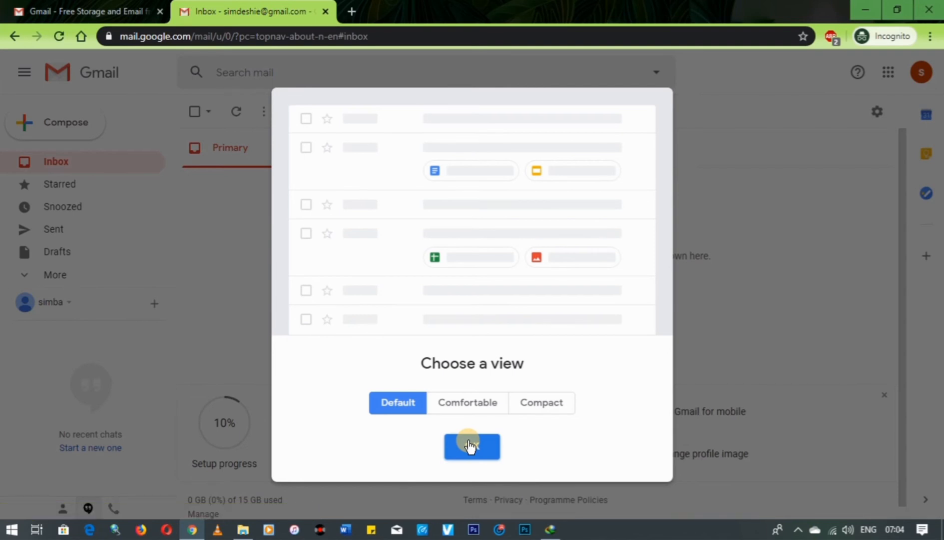
{"action": "left_click", "coordinate": [469, 445]}
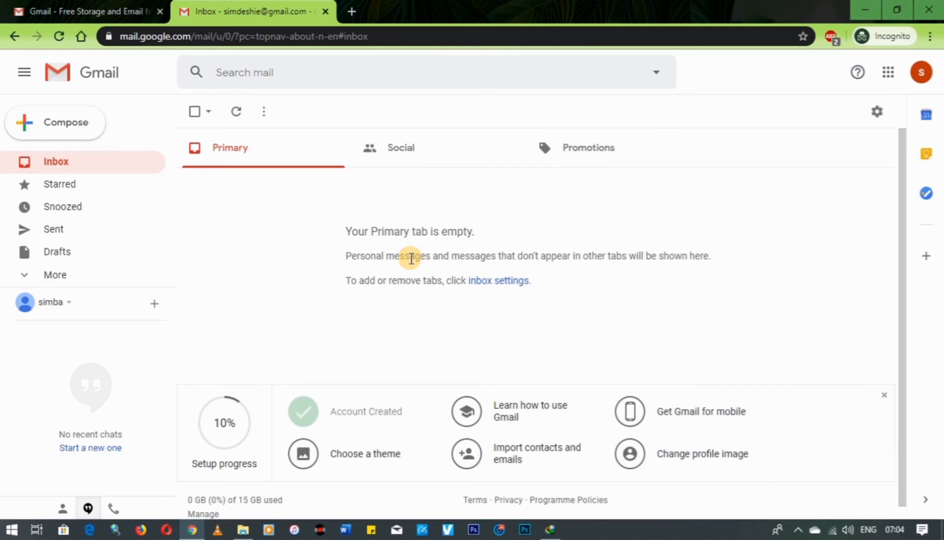
{"action": "left_click", "coordinate": [101, 15]}
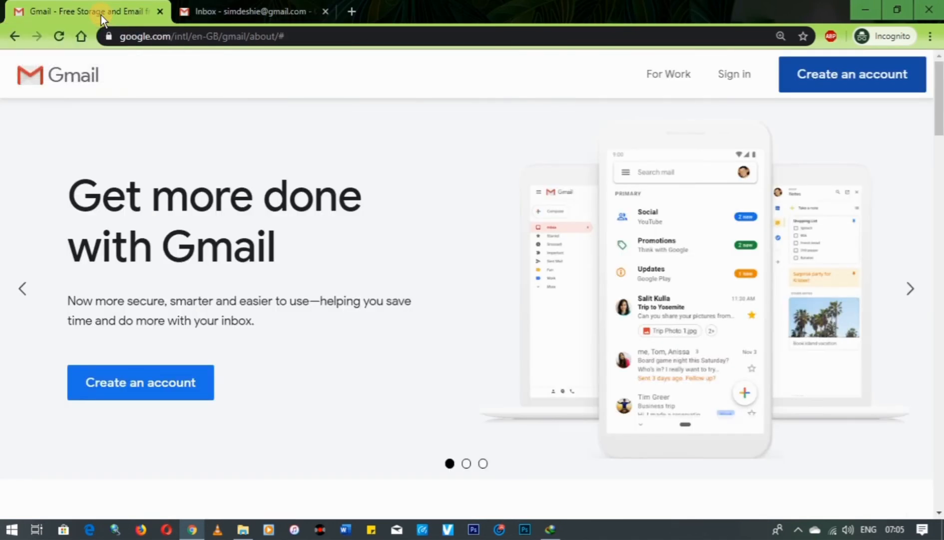
- Return to the Google home page and open YouTube from the apps grid
{"action": "left_click", "coordinate": [78, 33]}
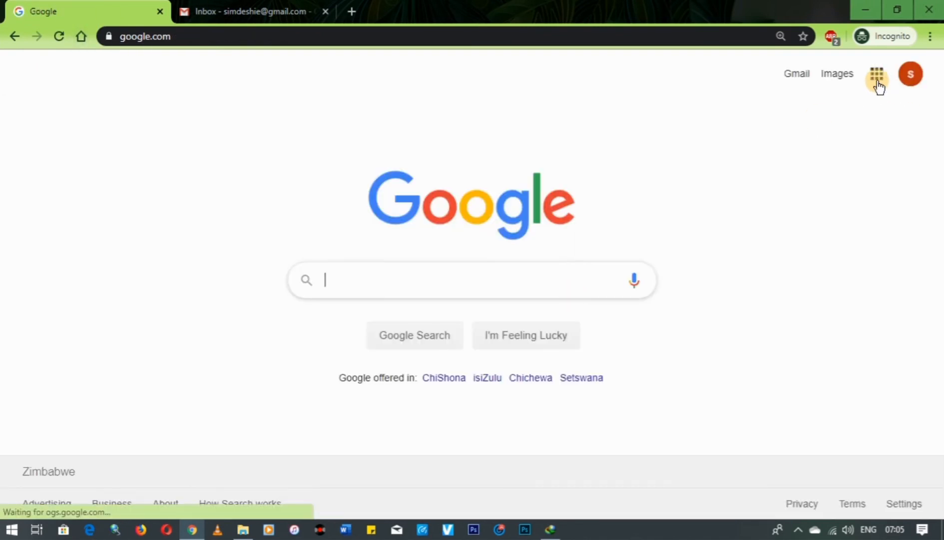
{"action": "left_click", "coordinate": [910, 75]}
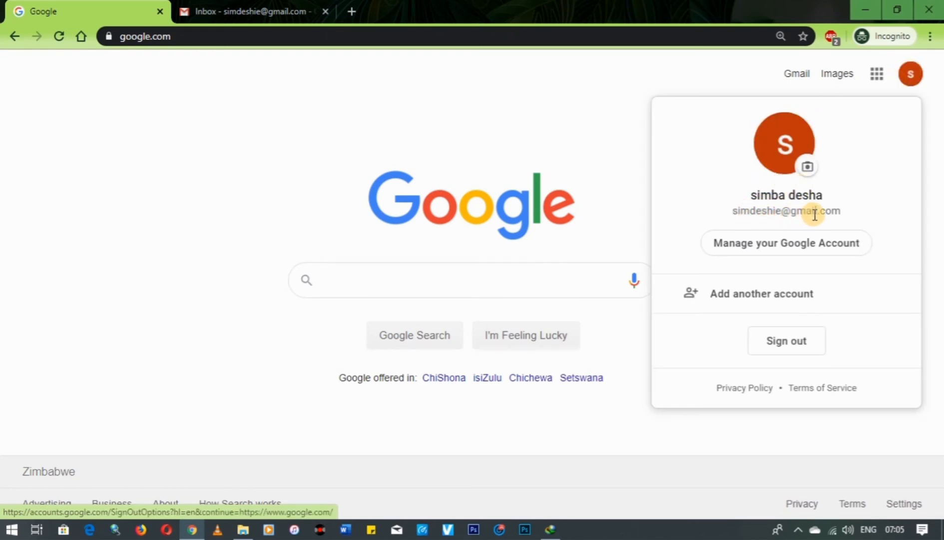
{"action": "left_click", "coordinate": [611, 143]}
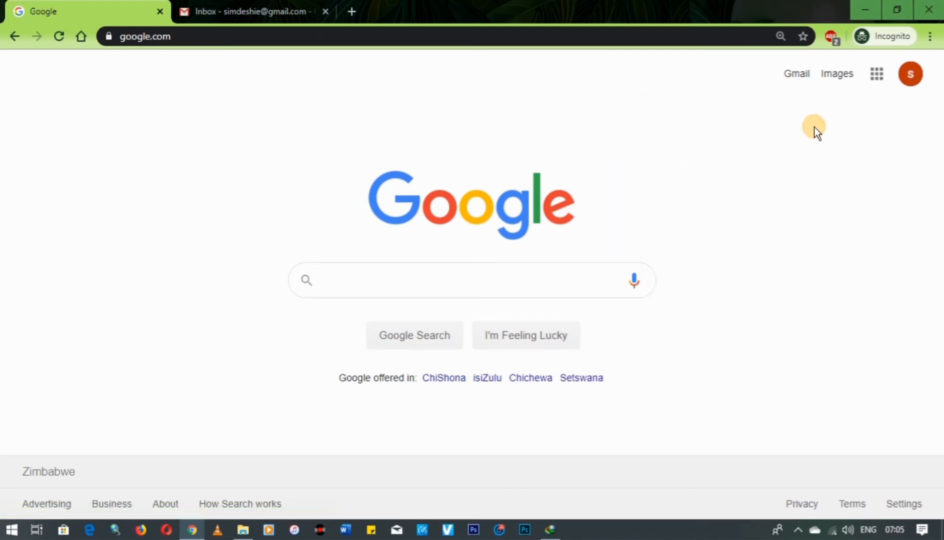
{"action": "left_click", "coordinate": [876, 75]}
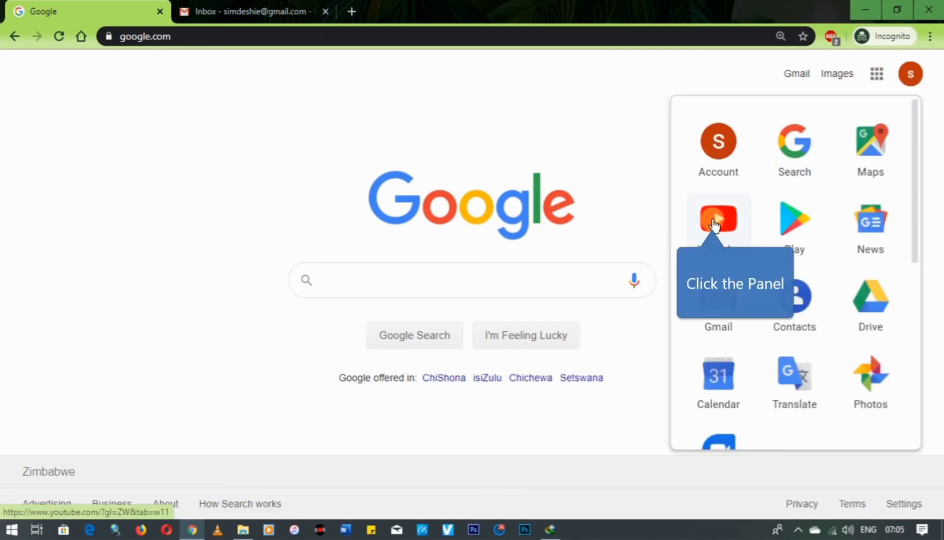
{"action": "left_click", "coordinate": [714, 224]}
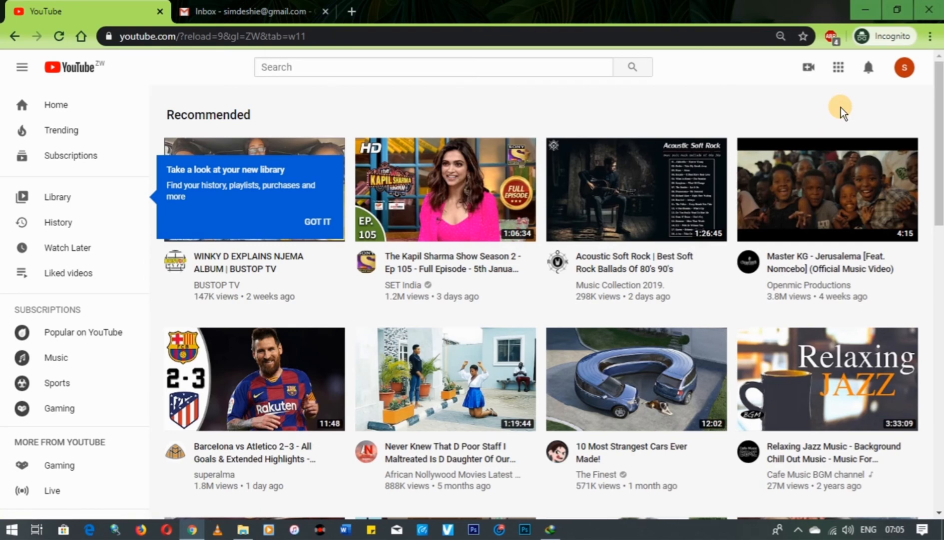
{"action": "left_click", "coordinate": [904, 75]}
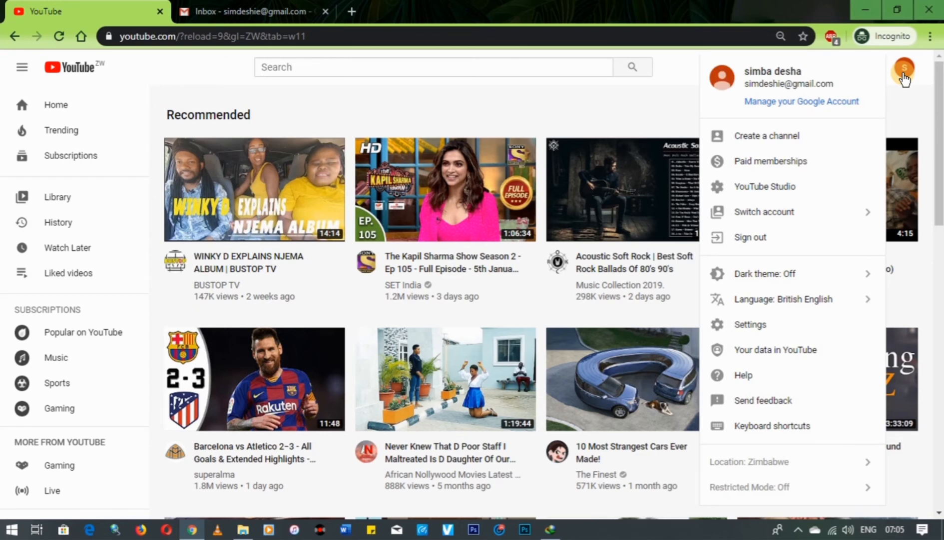
{"action": "left_click", "coordinate": [664, 102]}
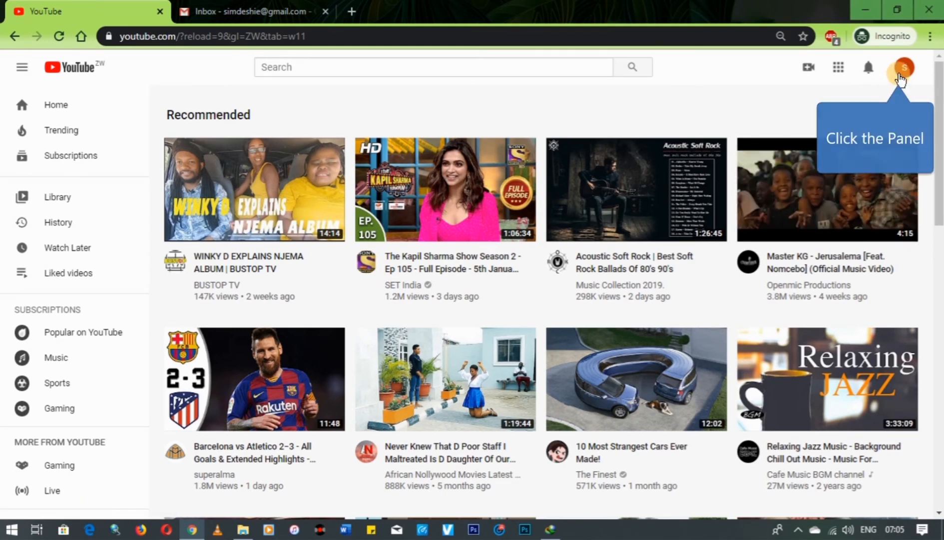
- Create a YouTube channel under the account's own name from the avatar menu
{"action": "left_click", "coordinate": [901, 79]}
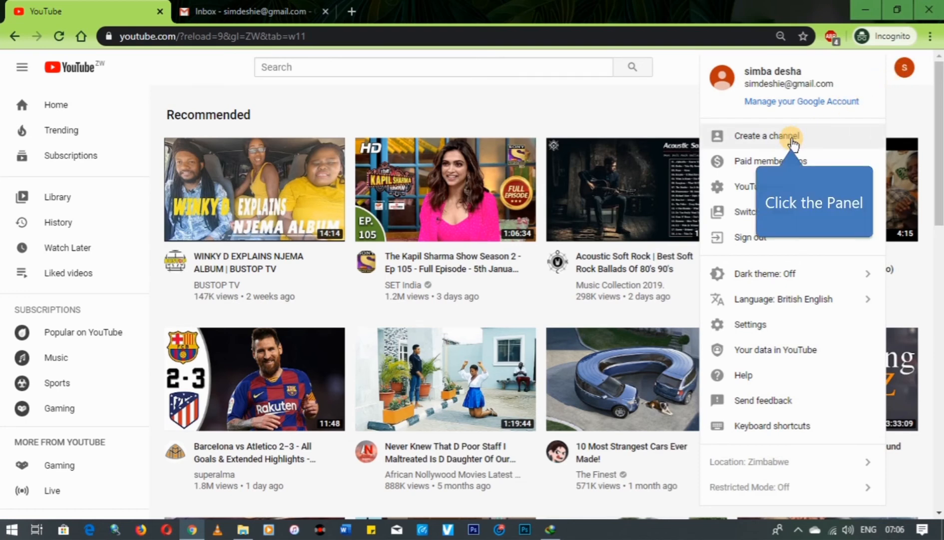
{"action": "left_click", "coordinate": [794, 142]}
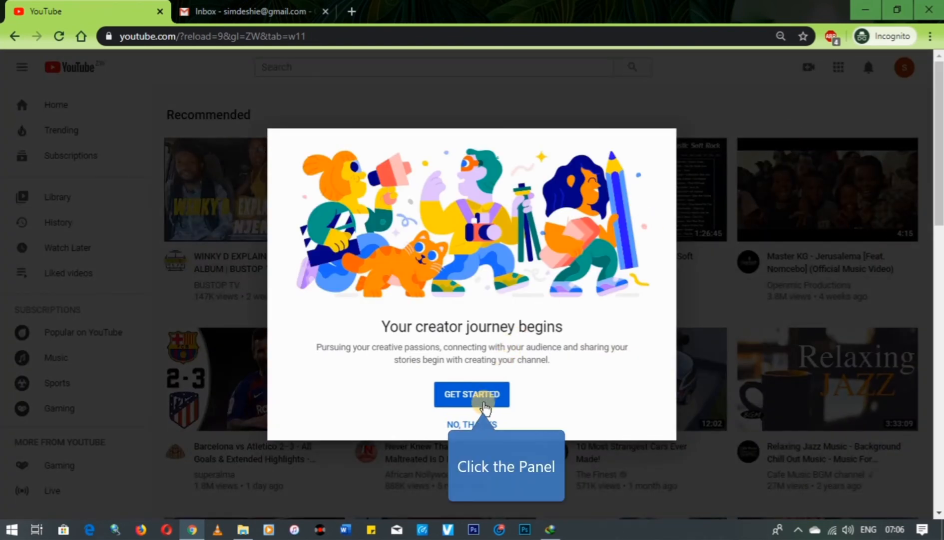
{"action": "left_click", "coordinate": [483, 405]}
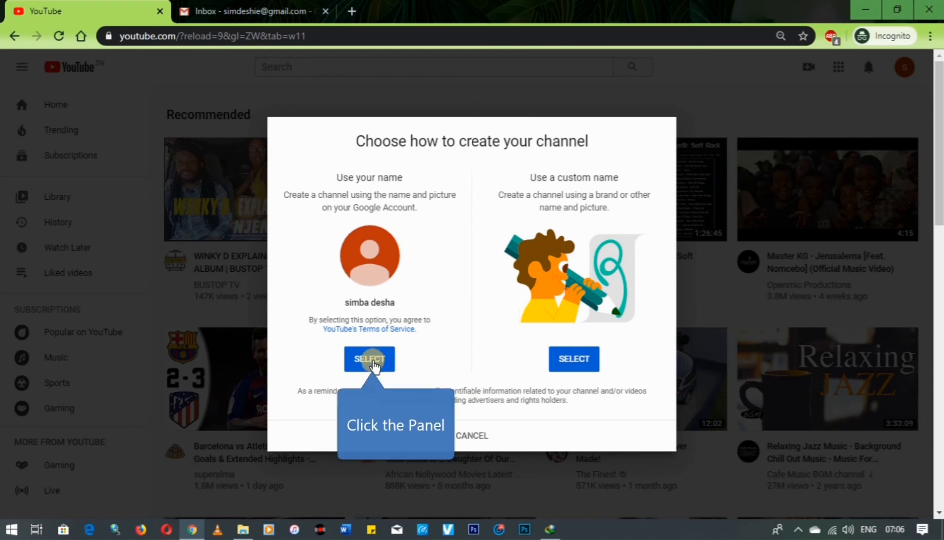
{"action": "left_click", "coordinate": [371, 360]}
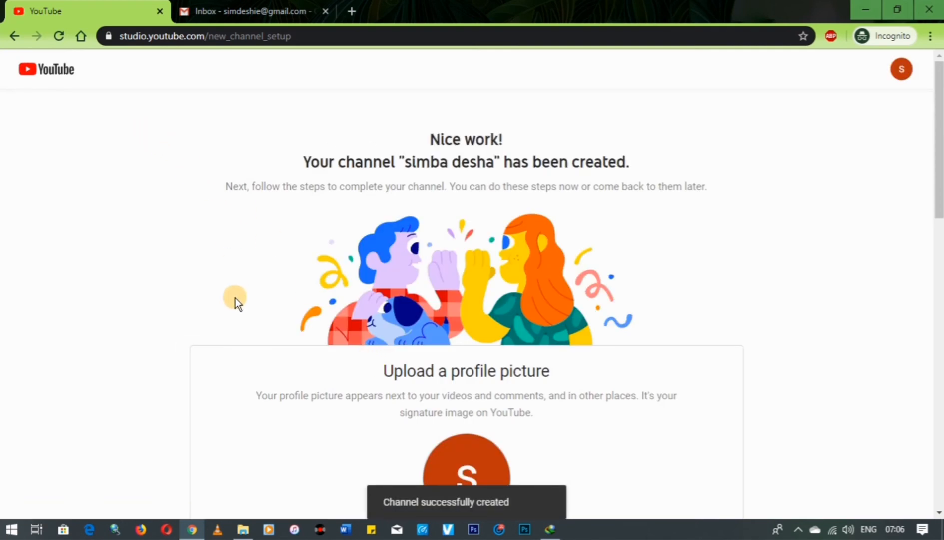
- Confirm the account menu lists the channel, then return to the setup page's description section
{"action": "left_click", "coordinate": [16, 44]}
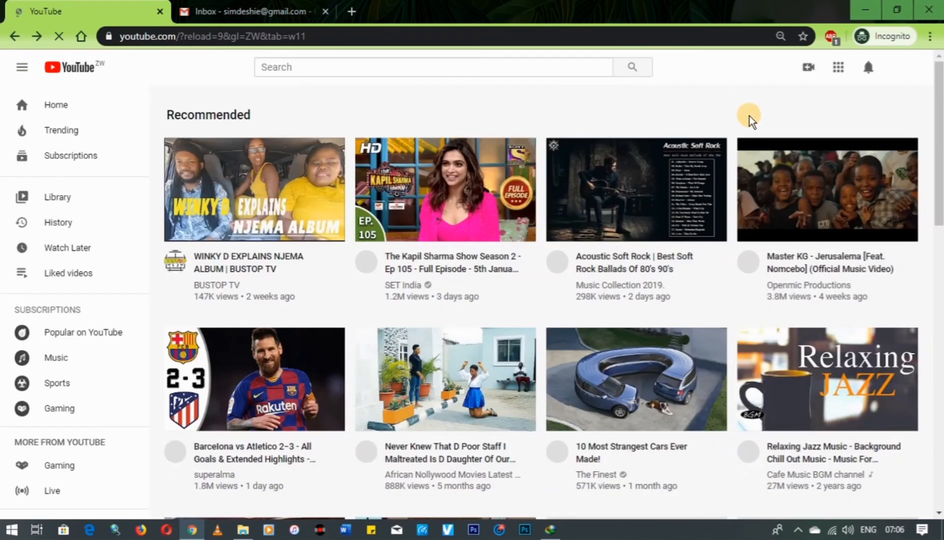
{"action": "left_click", "coordinate": [905, 67]}
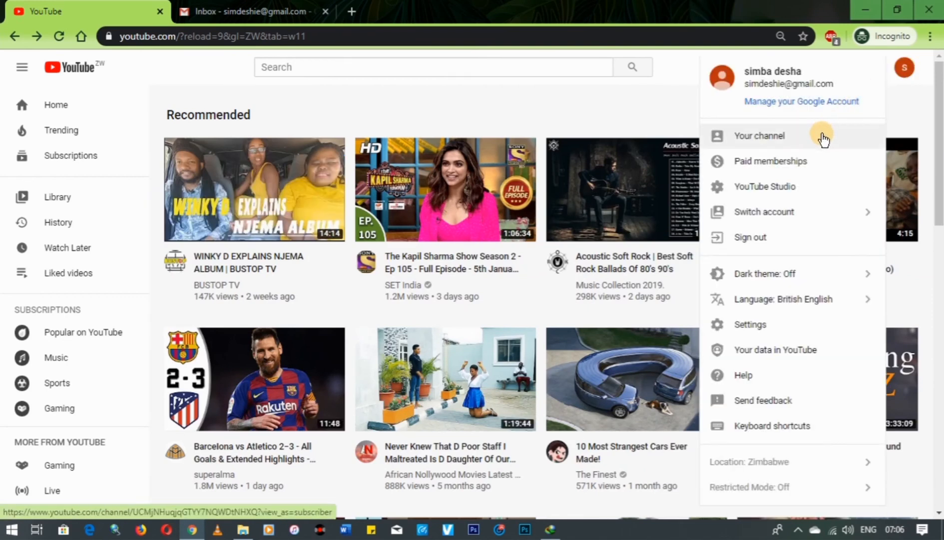
{"action": "left_click", "coordinate": [40, 35]}
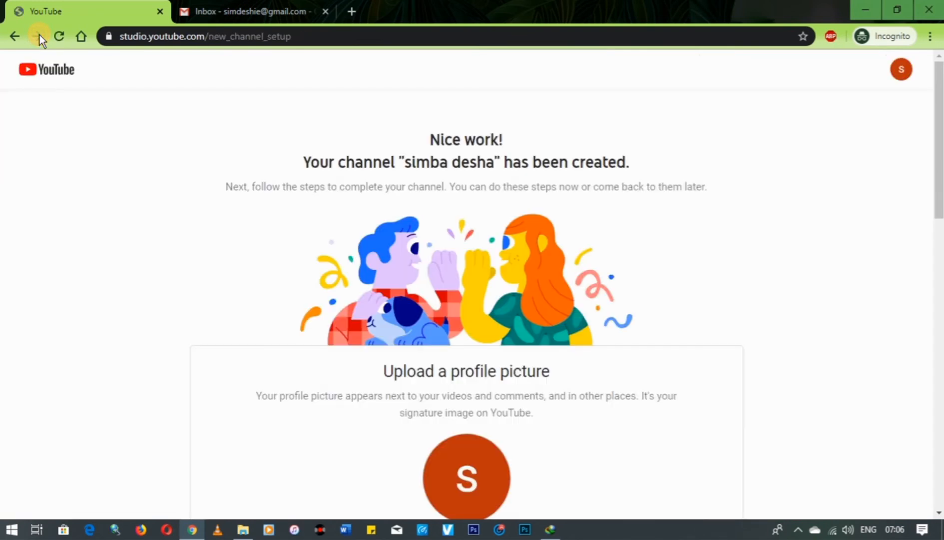
{"action": "left_click_drag", "start_coordinate": [937, 158], "coordinate": [938, 322]}
- Write the description 'this is a channel we will learn how to make money on youtube.'
{"action": "left_click", "coordinate": [573, 298]}
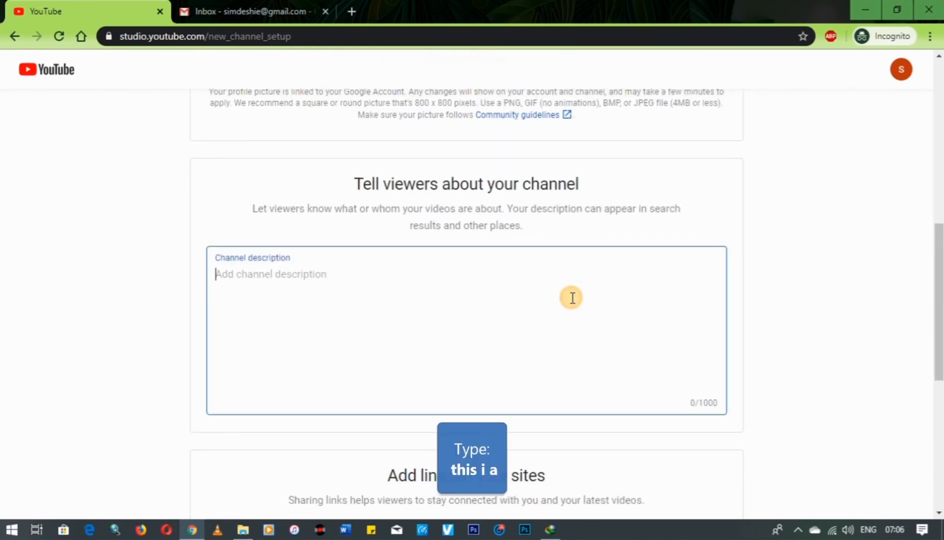
{"action": "type", "text": "this"}
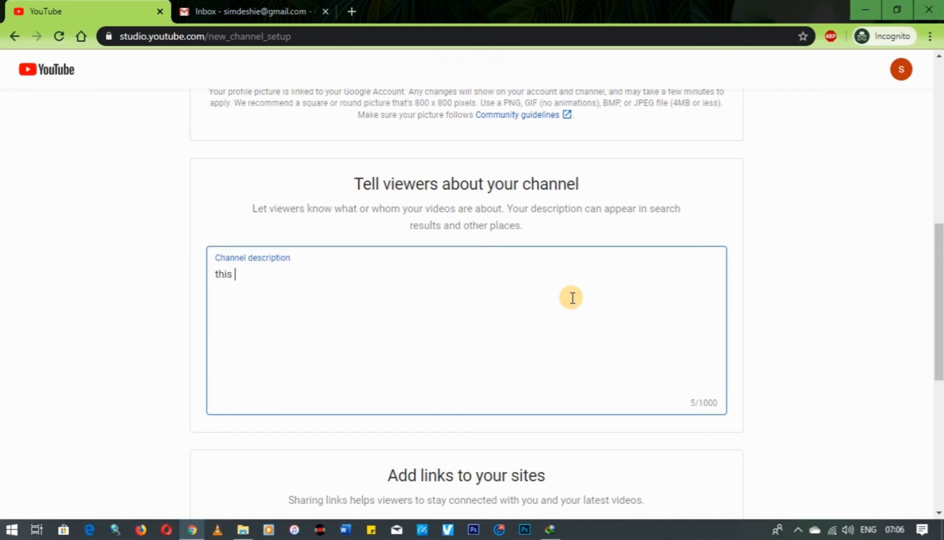
{"action": "type", "text": " i a"}
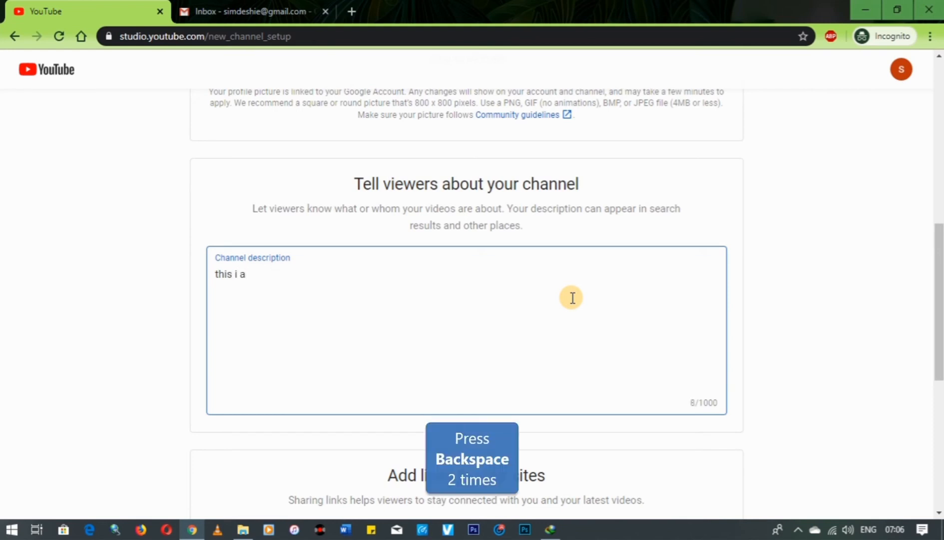
{"action": "key", "text": "BackSpace"}
{"action": "key", "text": "BackSpace"}
{"action": "type", "text": "s a c"}
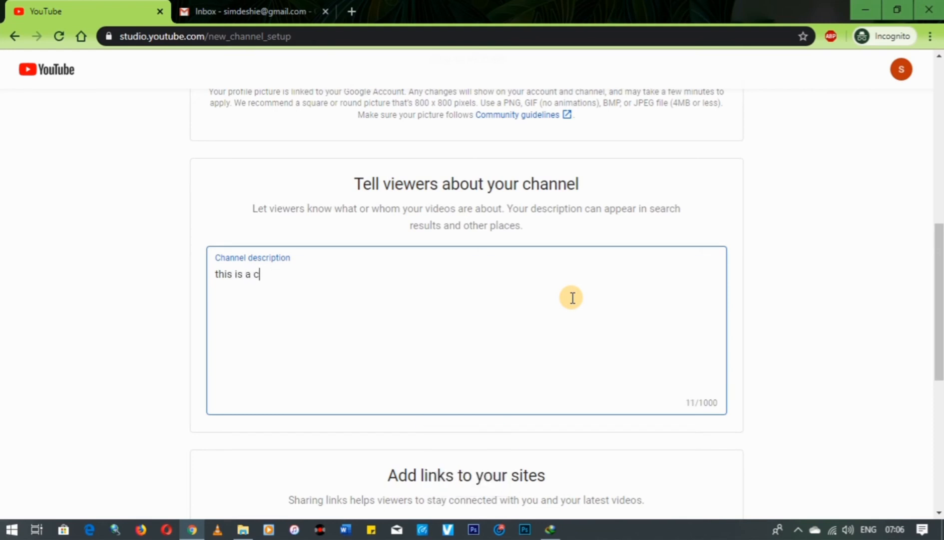
{"action": "type", "text": "hanne"}
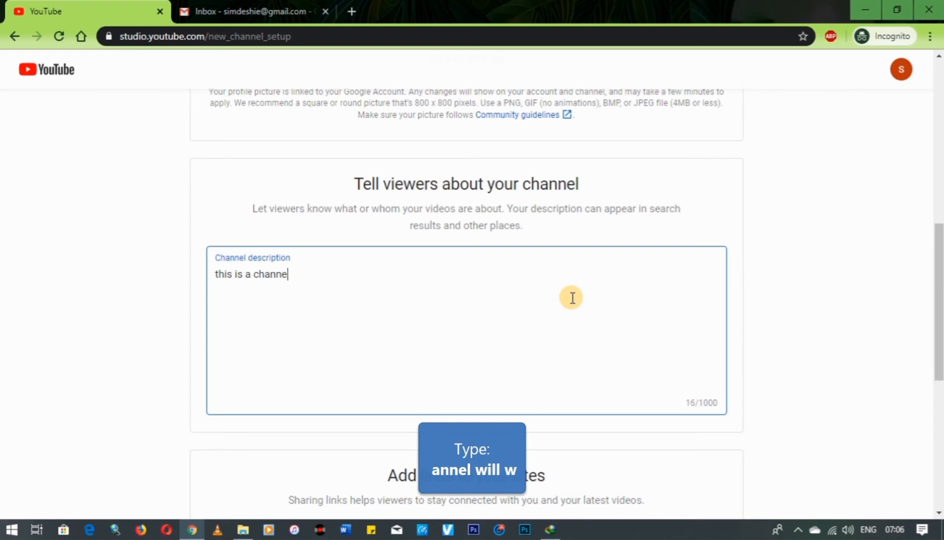
{"action": "type", "text": "l will"}
{"action": "key", "text": "BackSpace"}
{"action": "key", "text": "BackSpace"}
{"action": "key", "text": "BackSpace"}
{"action": "key", "text": "BackSpace"}
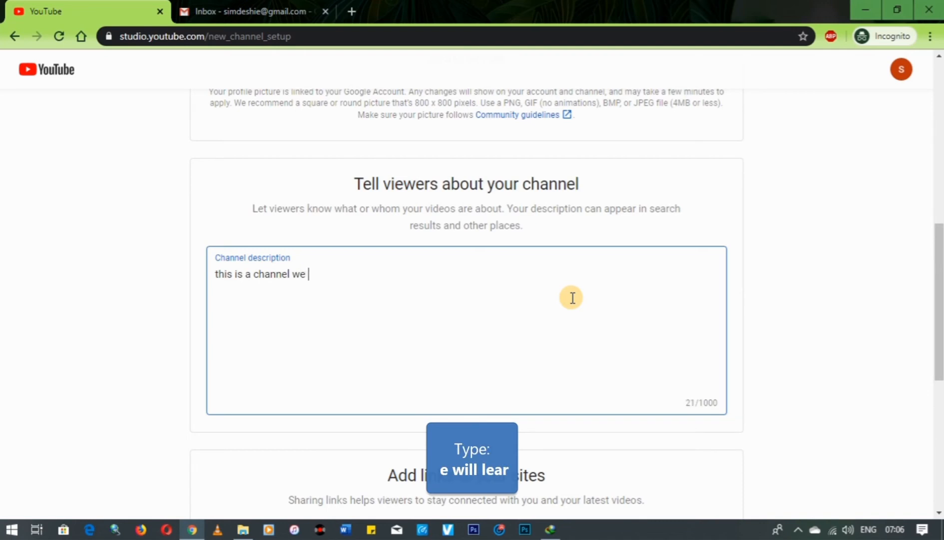
{"action": "type", "text": "e will lear"}
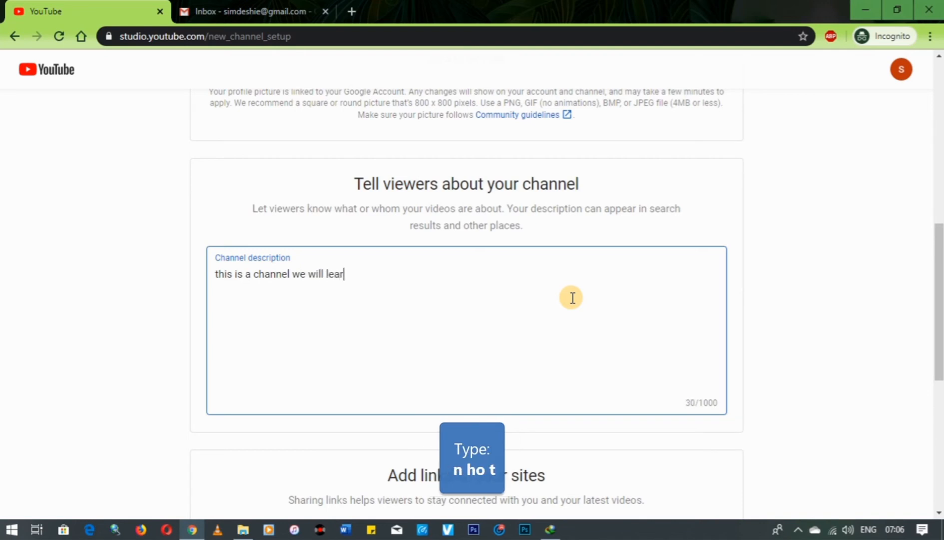
{"action": "type", "text": "n ho"}
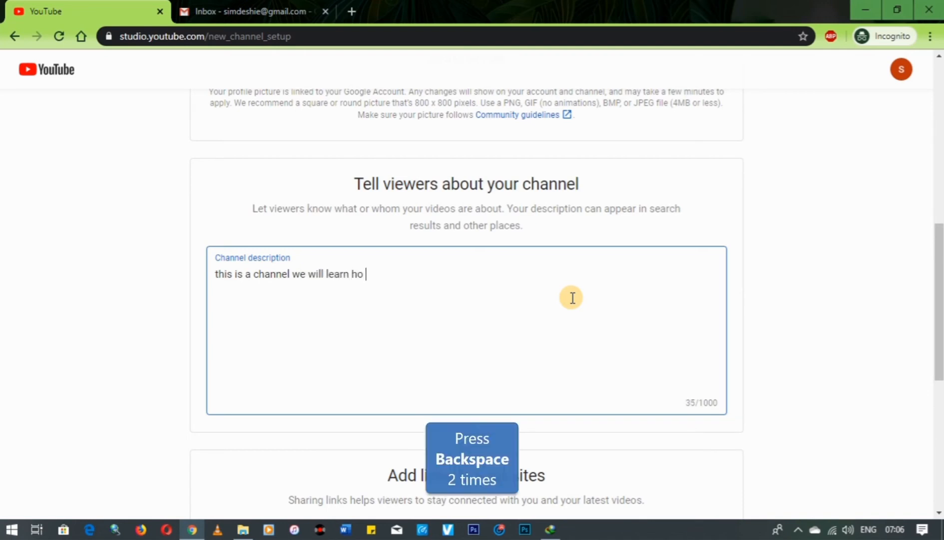
{"action": "key", "text": "BackSpace"}
{"action": "key", "text": "BackSpace"}
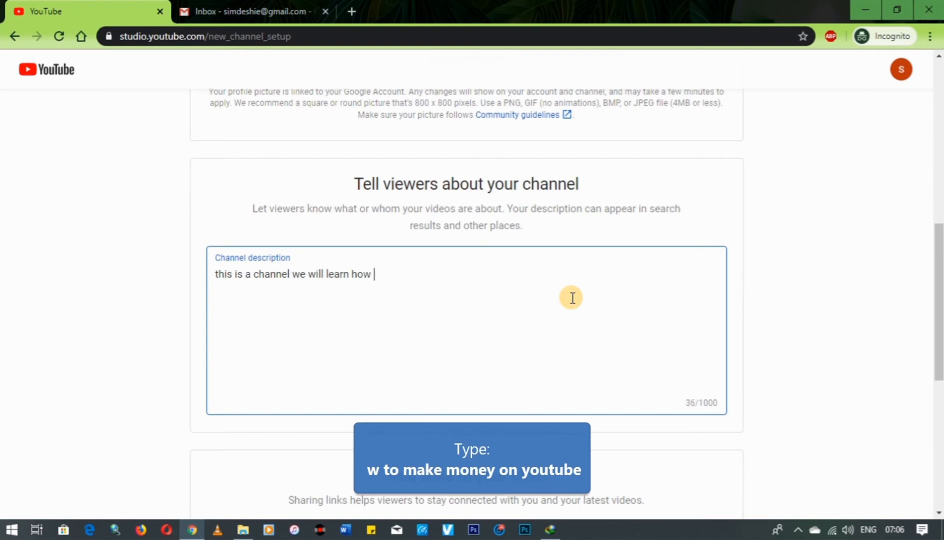
{"action": "type", "text": "w to make money on"}
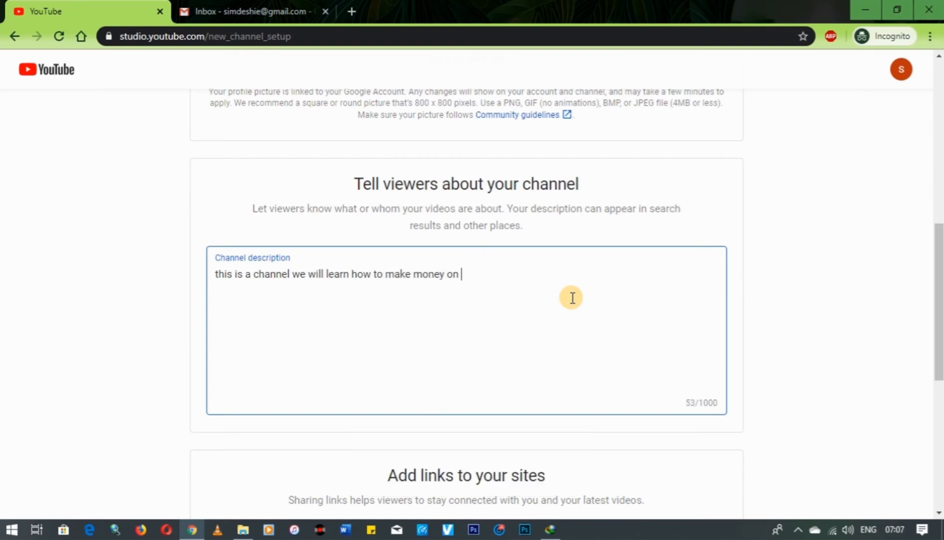
{"action": "type", "text": "youtube"}
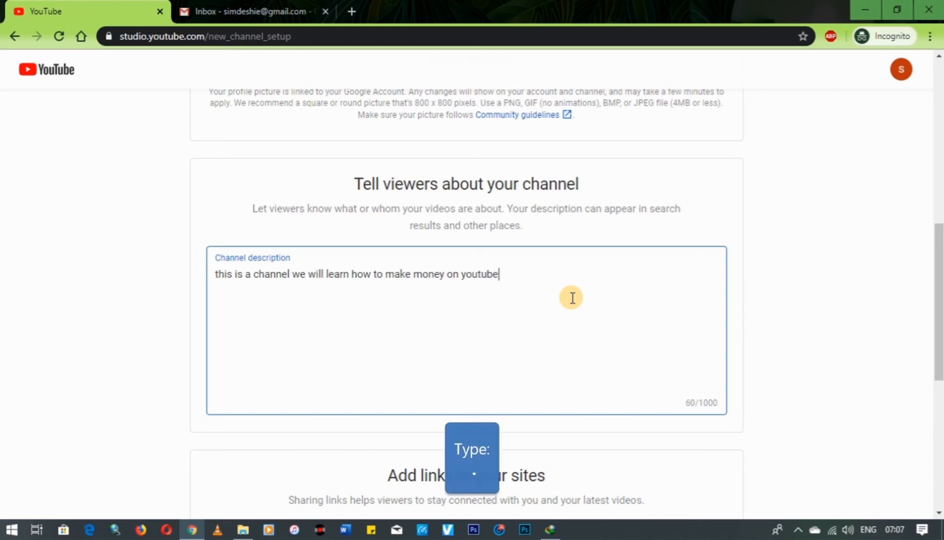
{"action": "type", "text": "."}
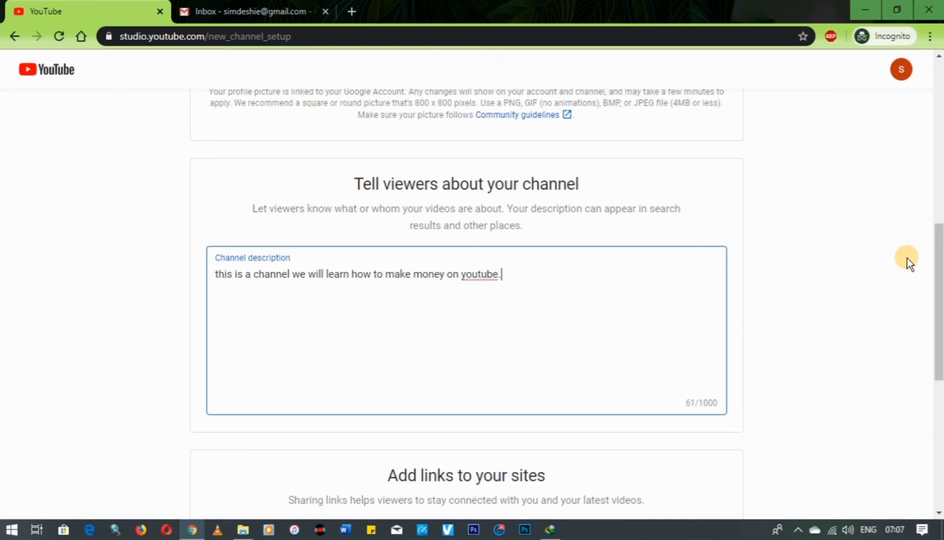
{"action": "left_click_drag", "start_coordinate": [940, 270], "coordinate": [931, 411]}
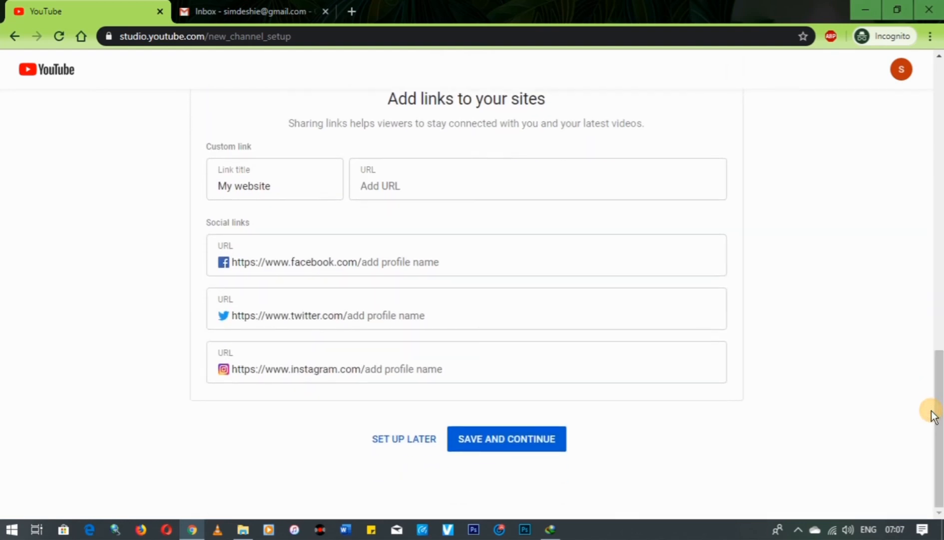
- Cut the Facebook profile's web address from its bookmarked page, then close that tab
{"action": "left_click", "coordinate": [448, 262]}
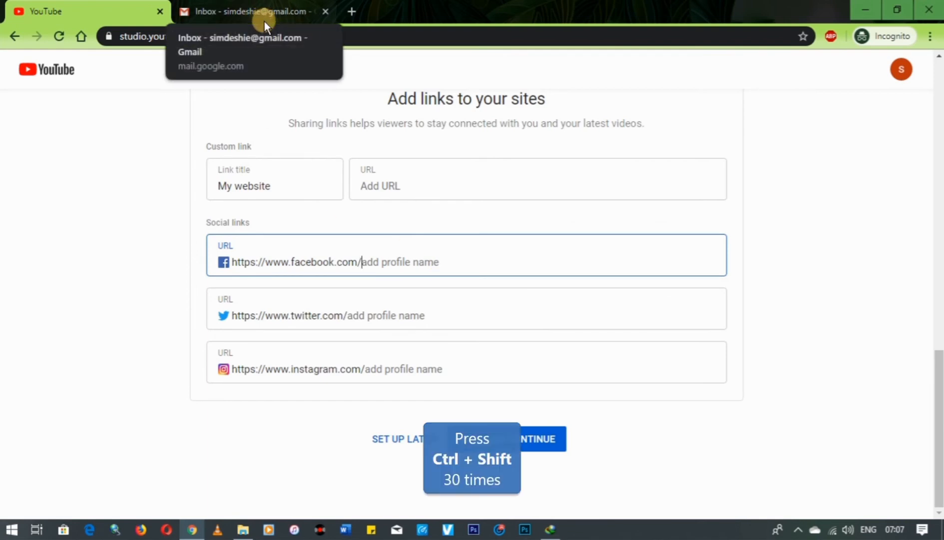
{"action": "key", "text": "ctrl+shift+b"}
{"action": "key", "text": "ctrl+shift+b"}
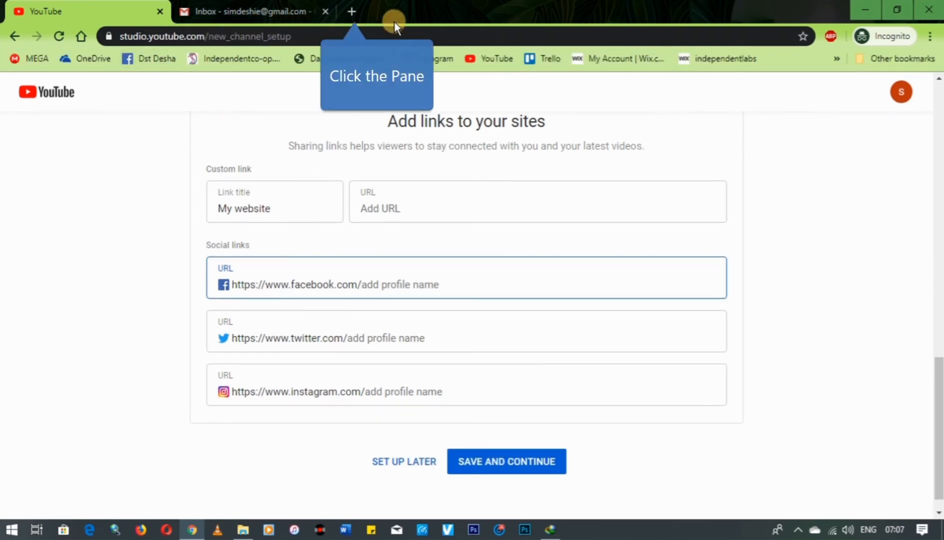
{"action": "left_click", "coordinate": [355, 11]}
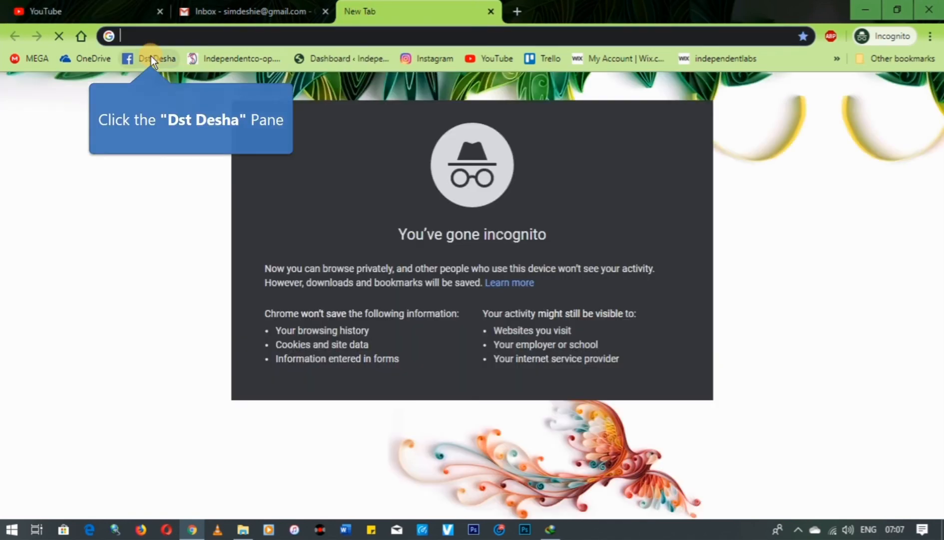
{"action": "left_click", "coordinate": [152, 56]}
{"action": "left_click", "coordinate": [213, 34]}
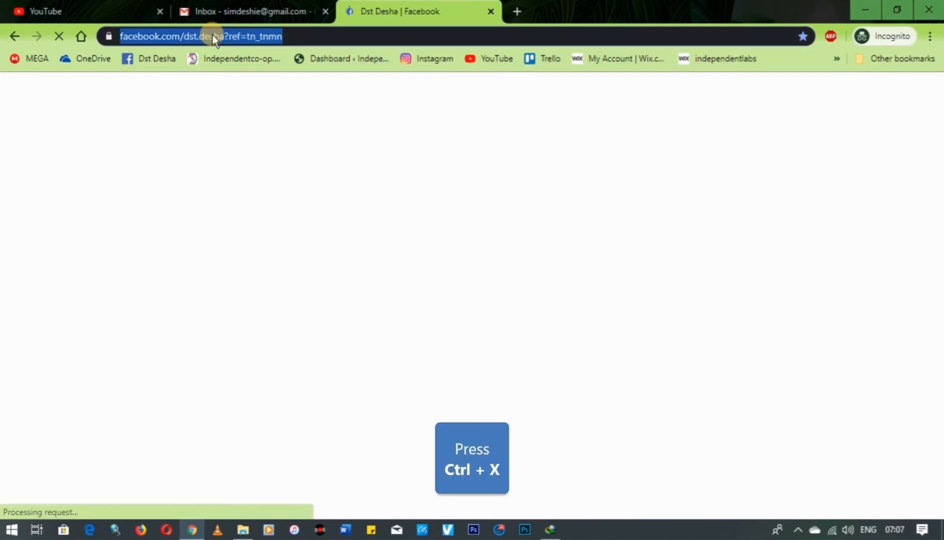
{"action": "key", "text": "ctrl+x"}
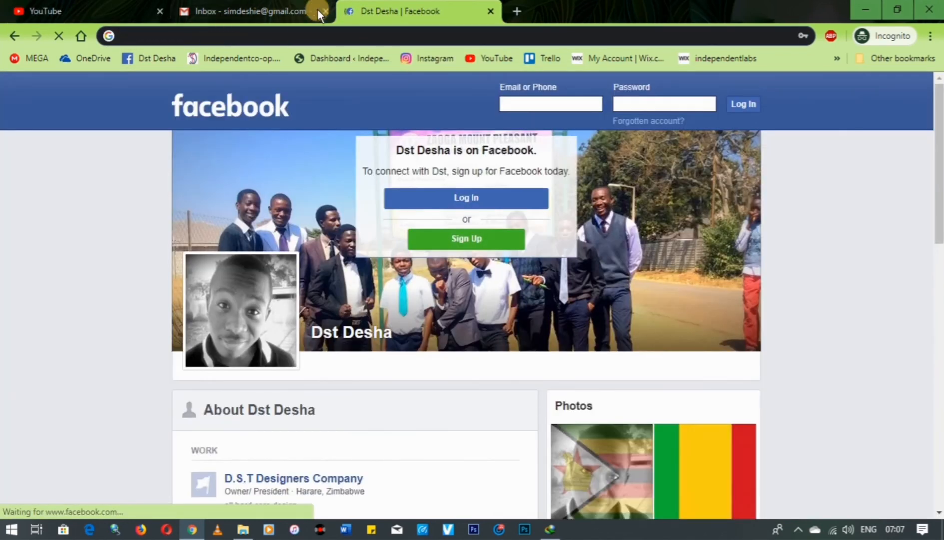
{"action": "left_click", "coordinate": [490, 12]}
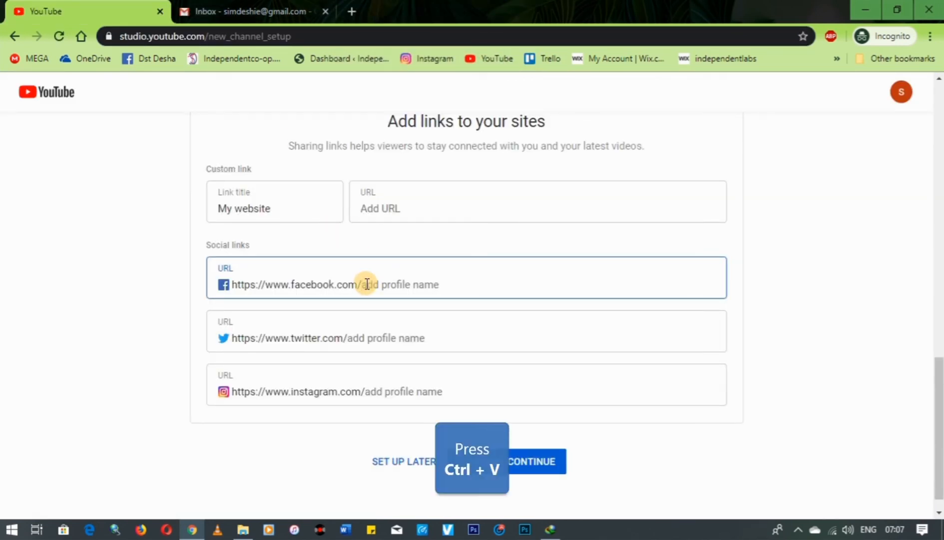
{"action": "key", "text": "ctrl+v"}
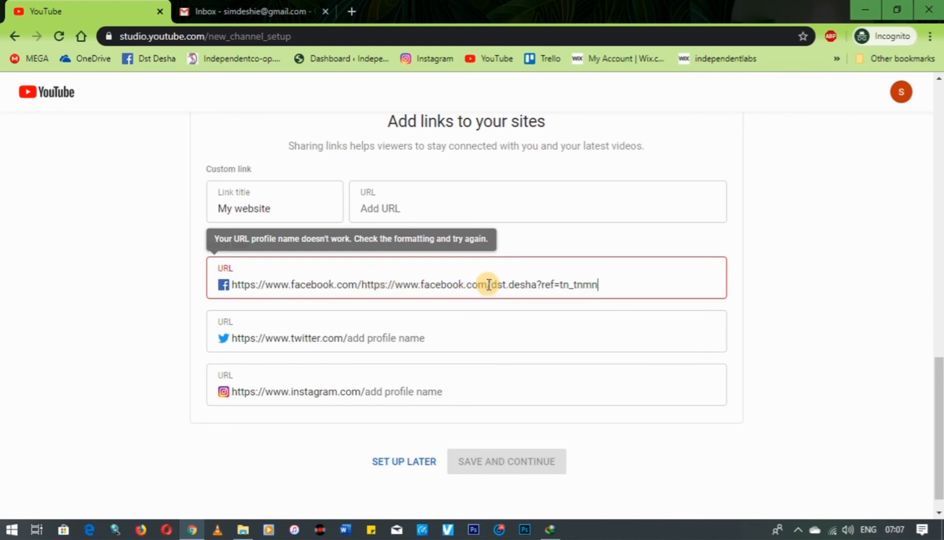
{"action": "left_click_drag", "start_coordinate": [492, 285], "coordinate": [364, 299]}
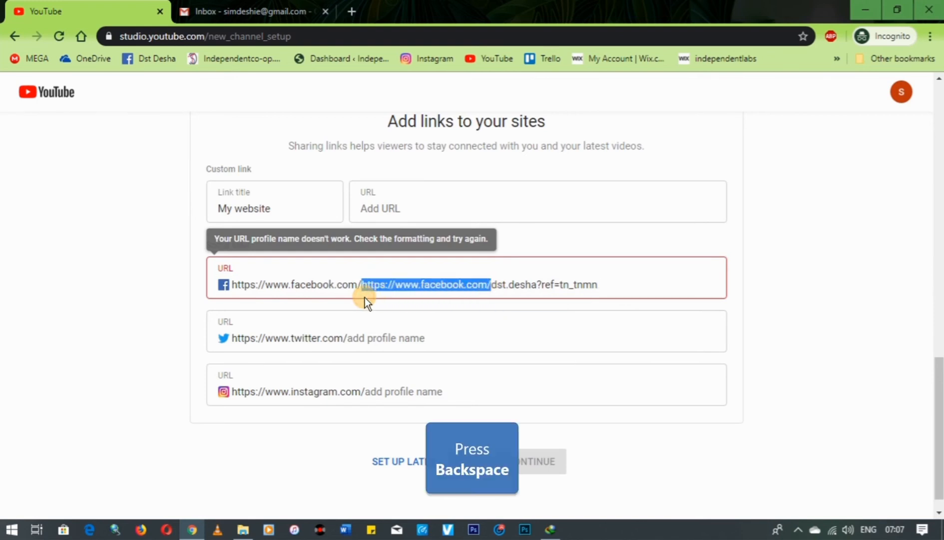
{"action": "key", "text": "BackSpace"}
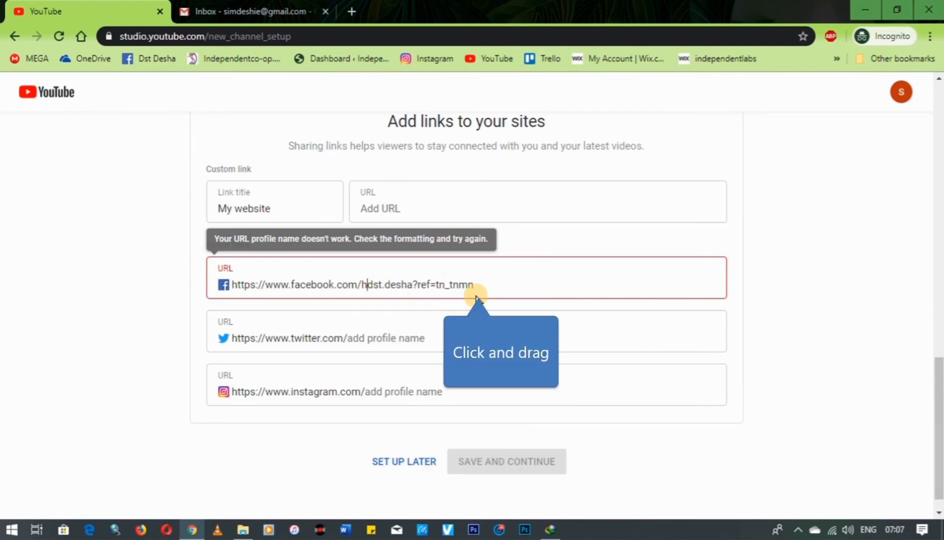
{"action": "left_click_drag", "start_coordinate": [480, 288], "coordinate": [414, 286]}
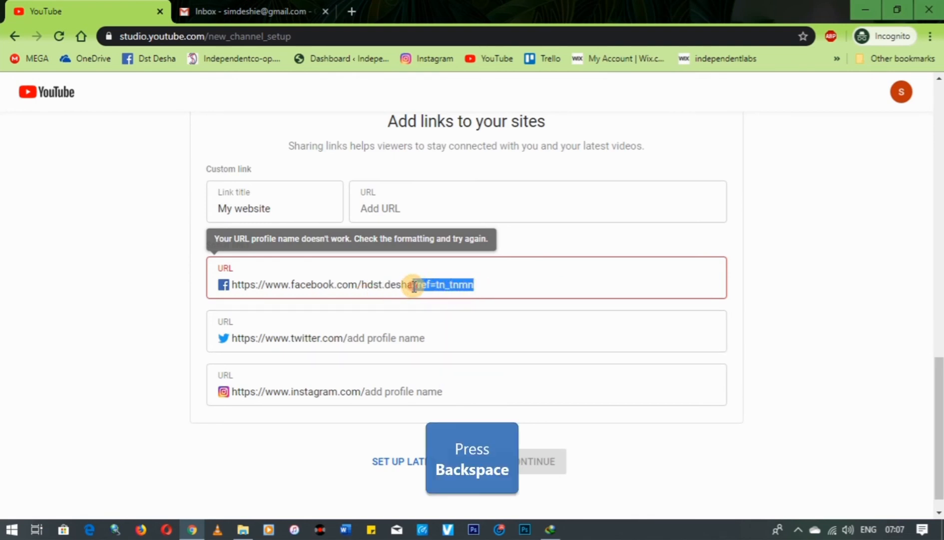
{"action": "key", "text": "BackSpace"}
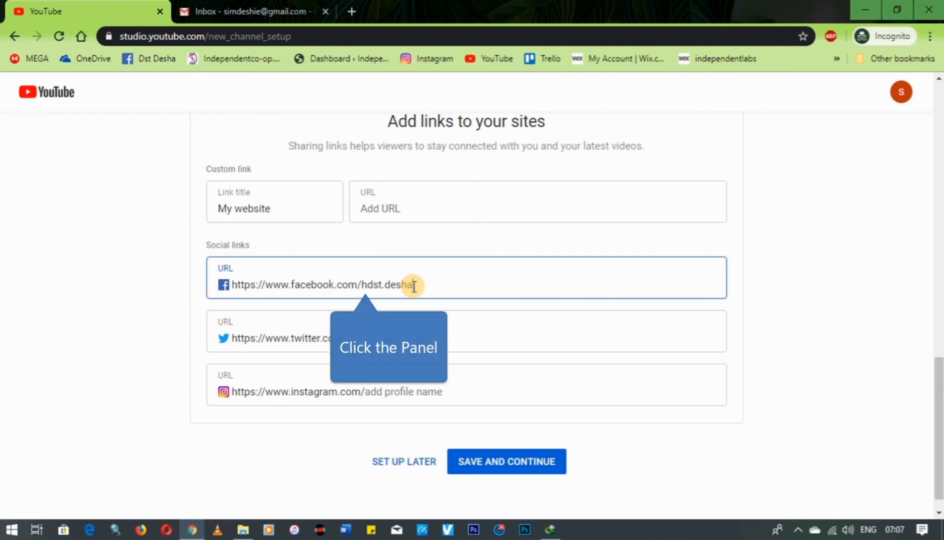
{"action": "left_click", "coordinate": [367, 284]}
{"action": "key", "text": "BackSpace"}
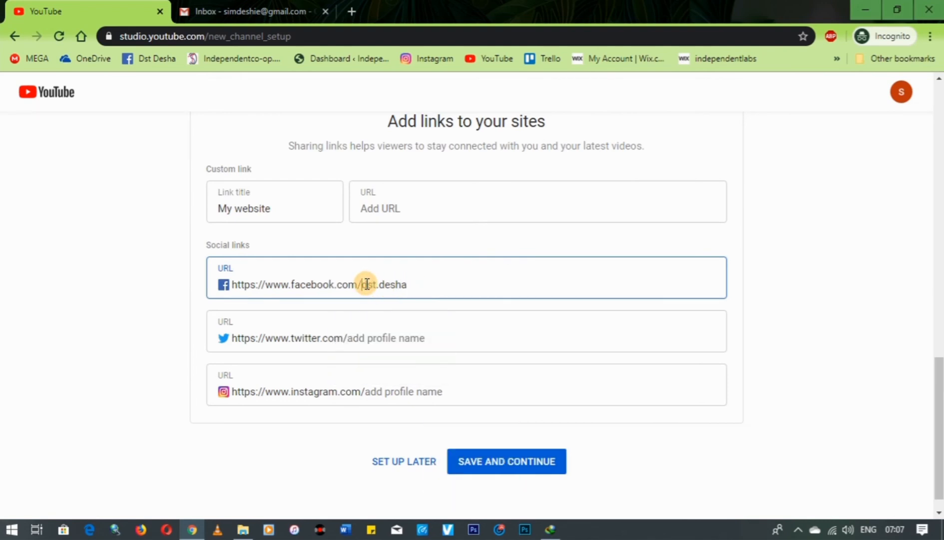
{"action": "left_click", "coordinate": [404, 339]}
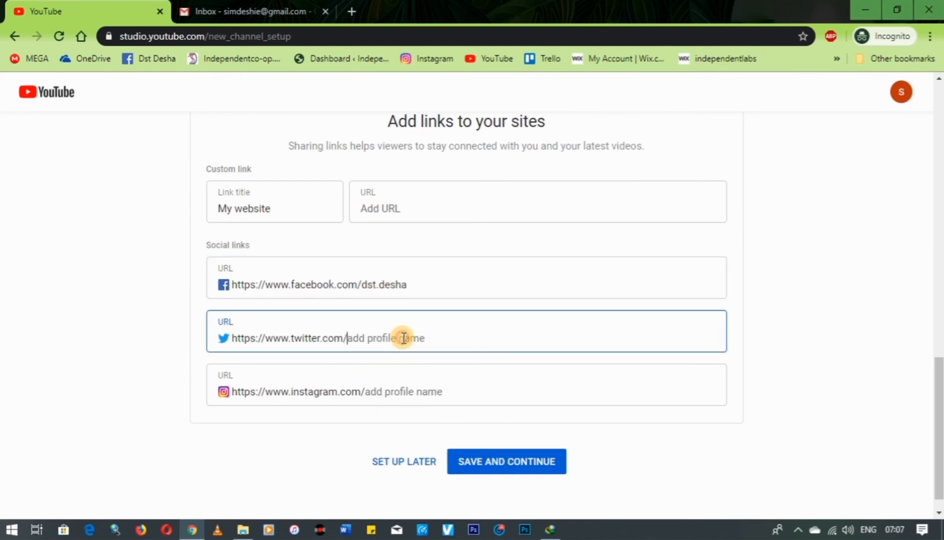
- Open twitter.com in a new tab from the 'twi' suggestion, then load the saved Twitter bookmark
{"action": "left_click", "coordinate": [352, 12]}
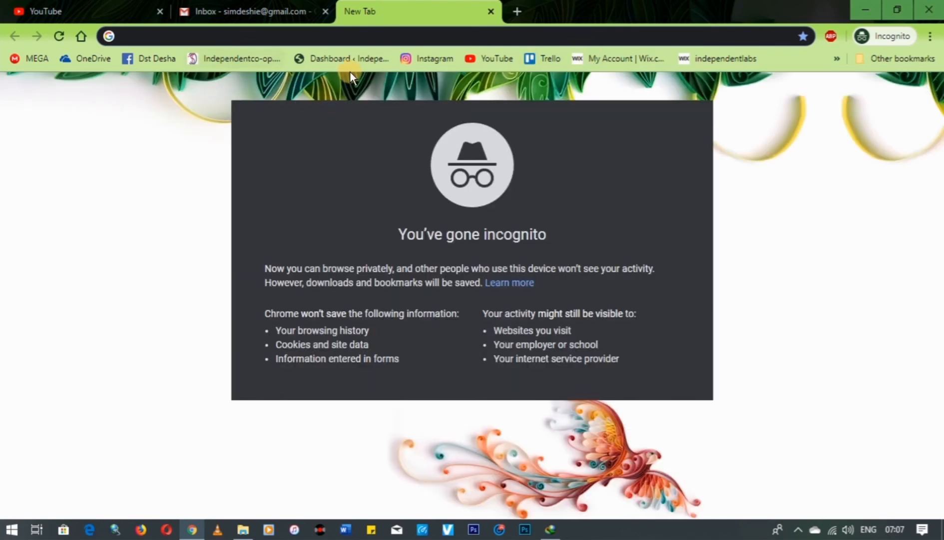
{"action": "type", "text": "t"}
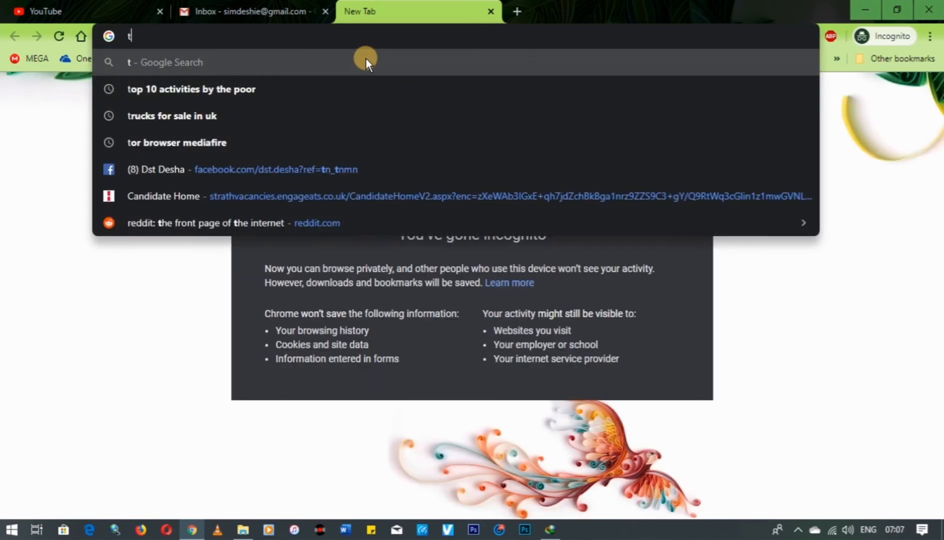
{"action": "type", "text": "wi"}
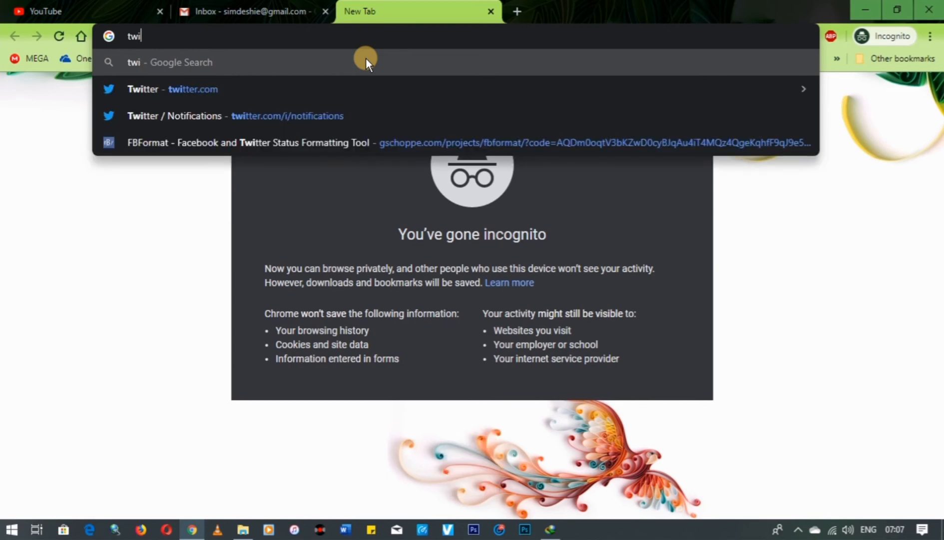
{"action": "left_click", "coordinate": [349, 84]}
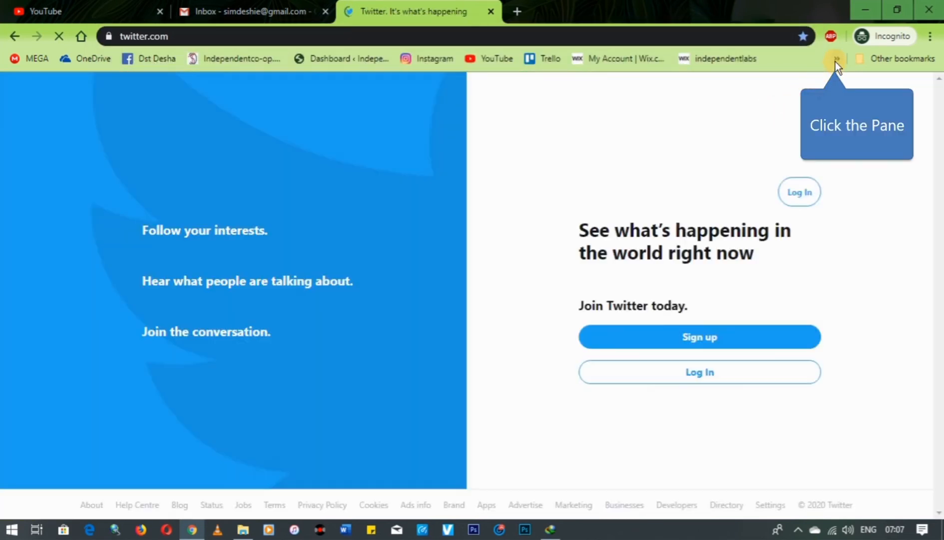
{"action": "left_click", "coordinate": [835, 60]}
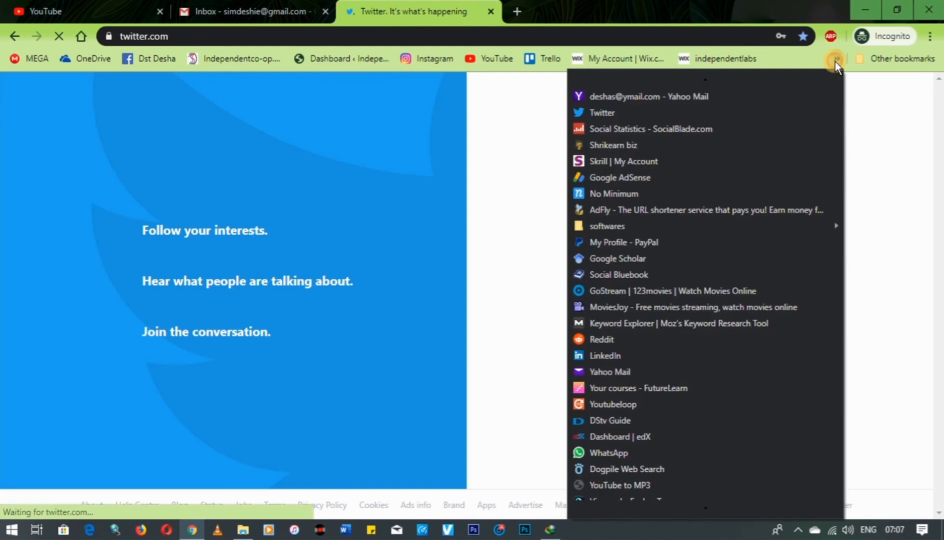
{"action": "left_click", "coordinate": [754, 116]}
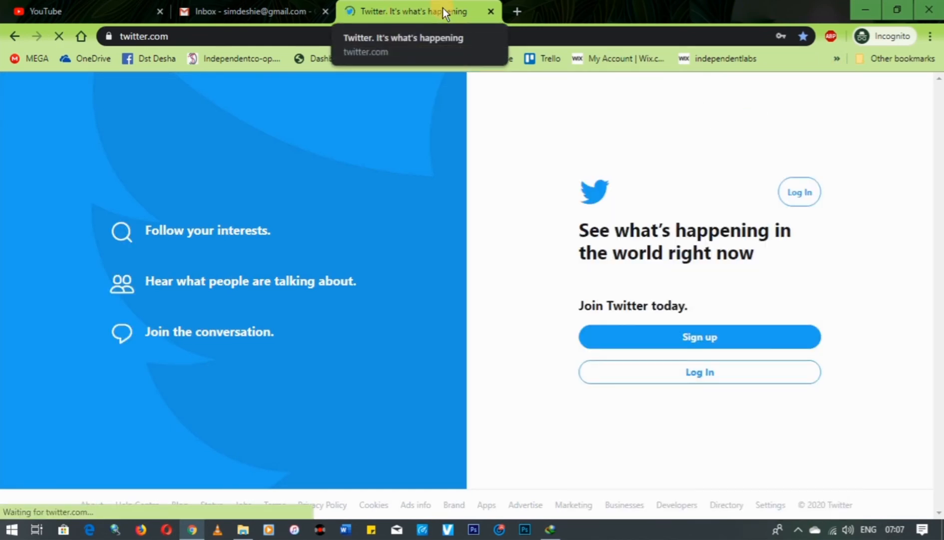
- Close the Twitter tab, save the channel links, and dismiss the channel customisation tip
{"action": "left_click", "coordinate": [489, 13]}
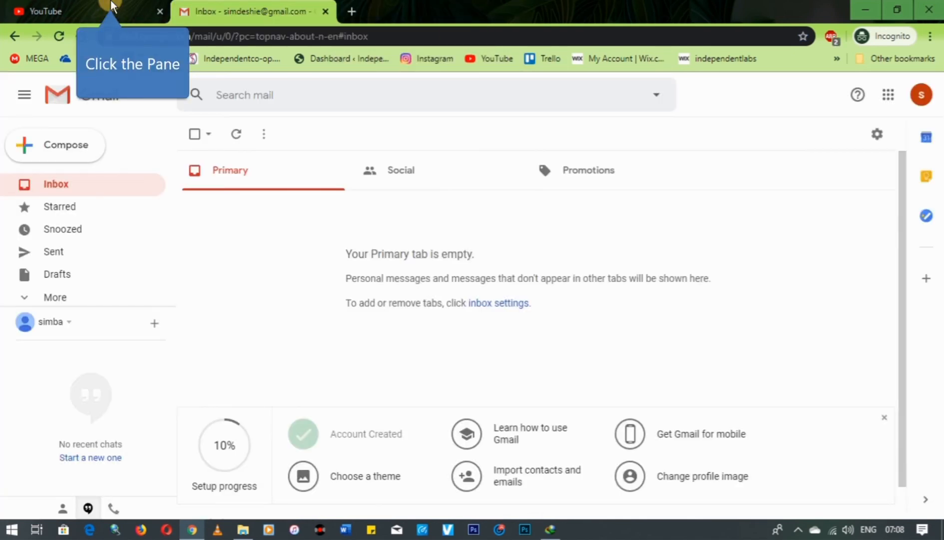
{"action": "left_click", "coordinate": [108, 8]}
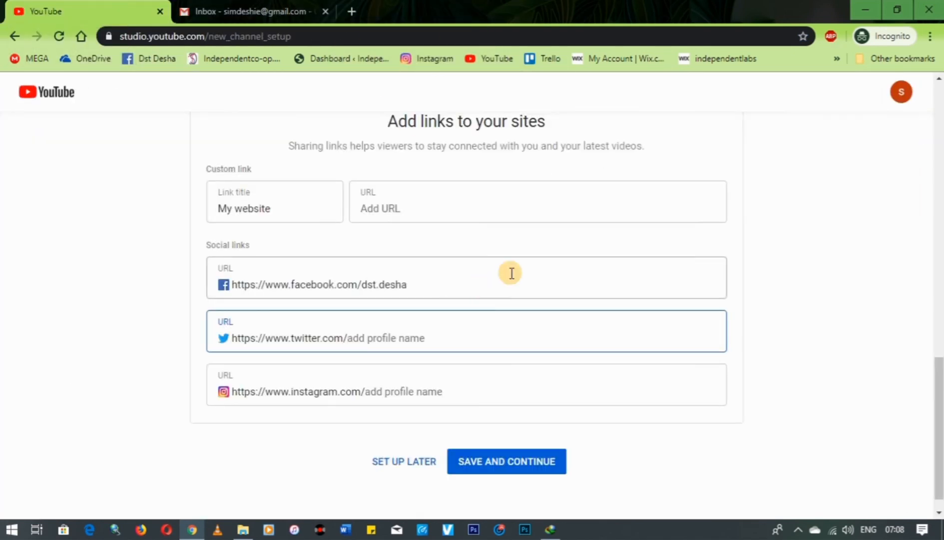
{"action": "left_click", "coordinate": [526, 467]}
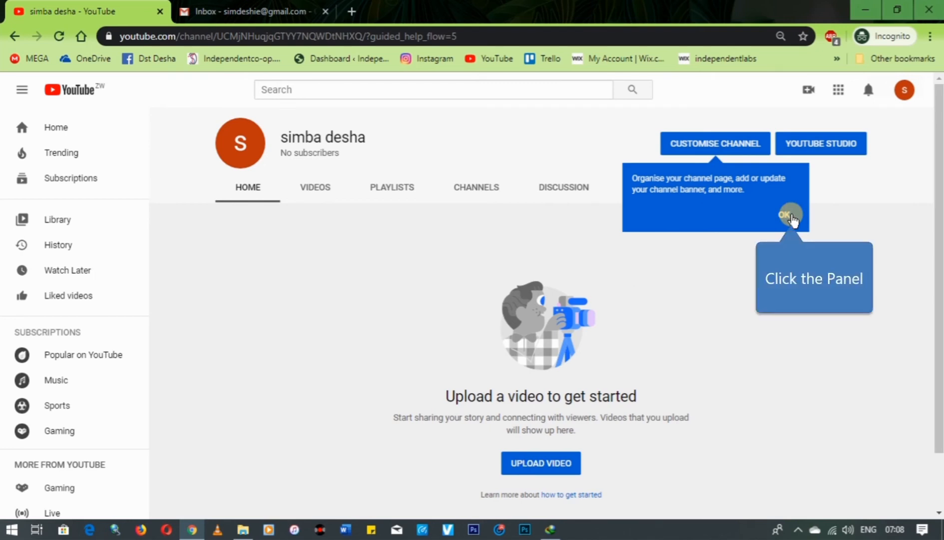
{"action": "left_click", "coordinate": [790, 215]}
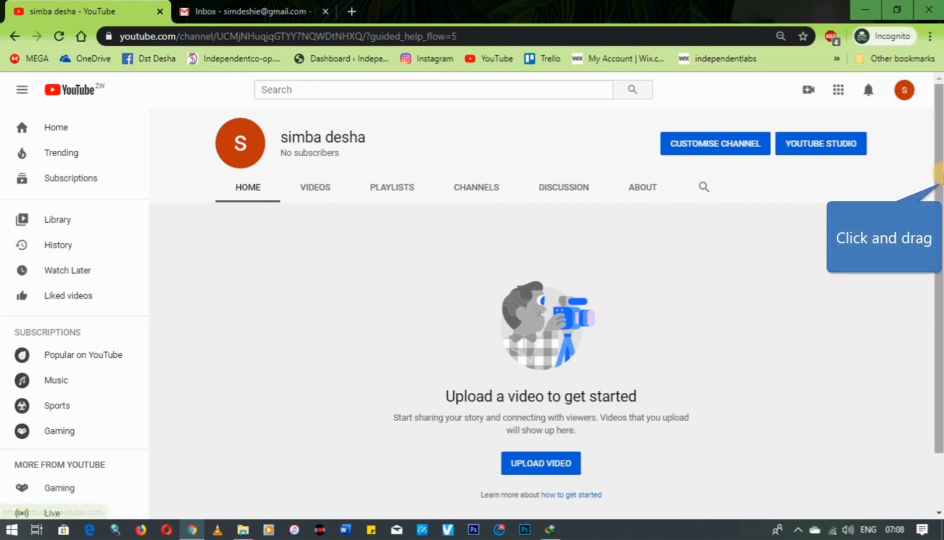
{"action": "left_click_drag", "start_coordinate": [939, 180], "coordinate": [924, 142]}
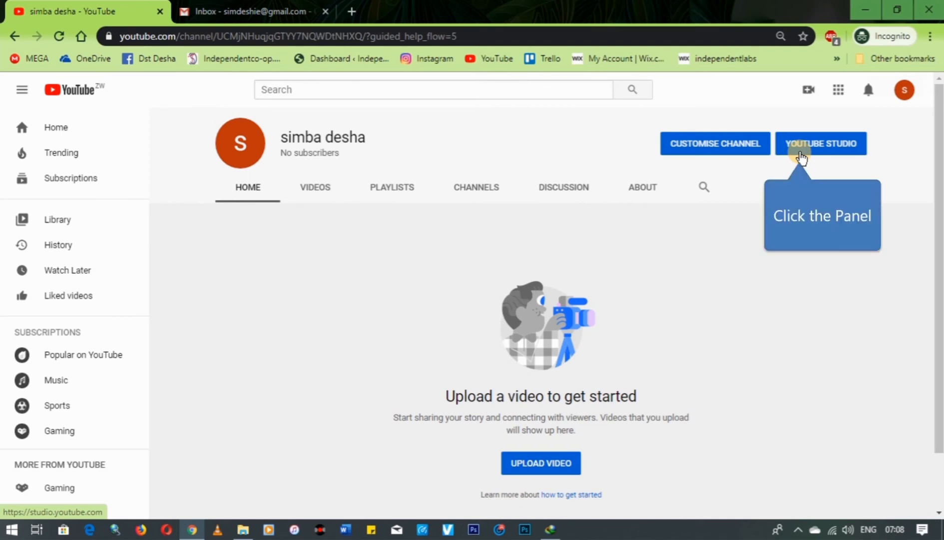
{"action": "left_click", "coordinate": [801, 157]}
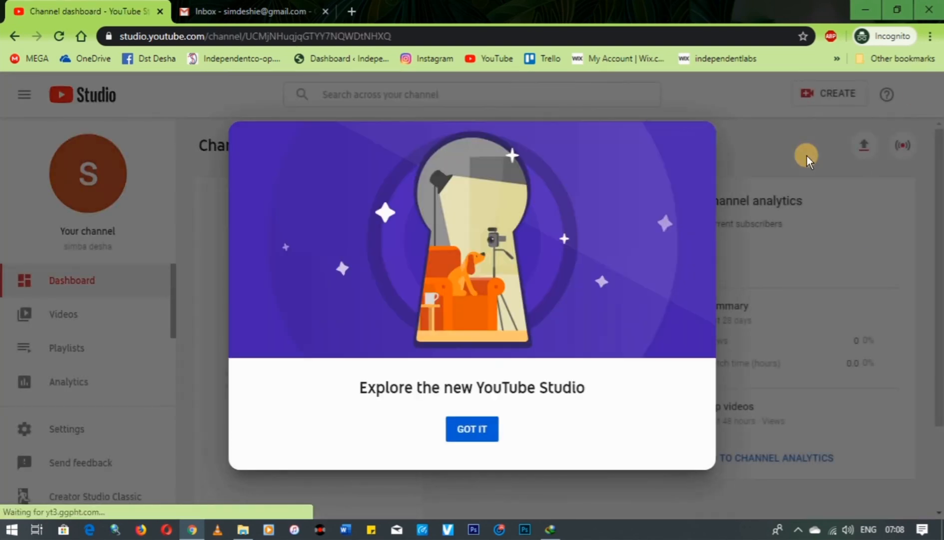
- Dismiss the YouTube Studio welcome message and the new upload tool notice
{"action": "left_click", "coordinate": [483, 428]}
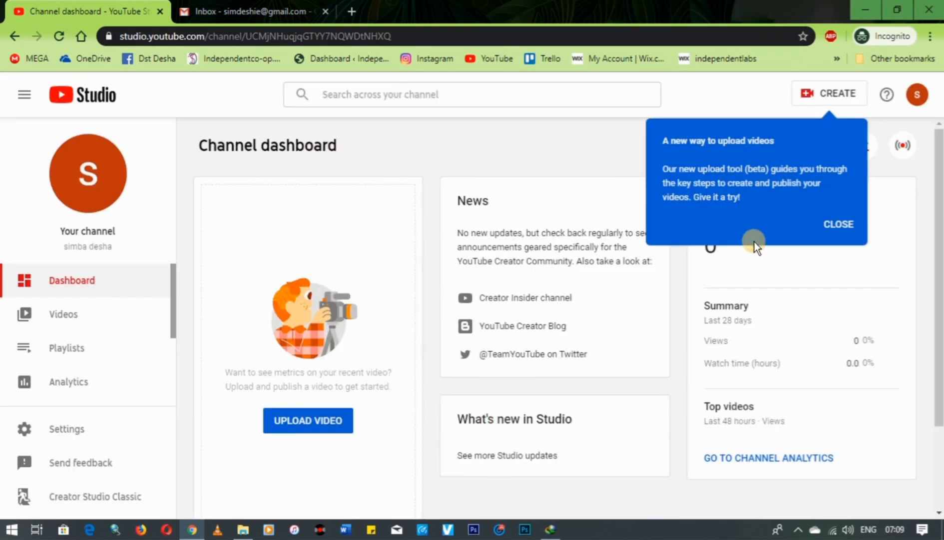
{"action": "left_click", "coordinate": [849, 224]}
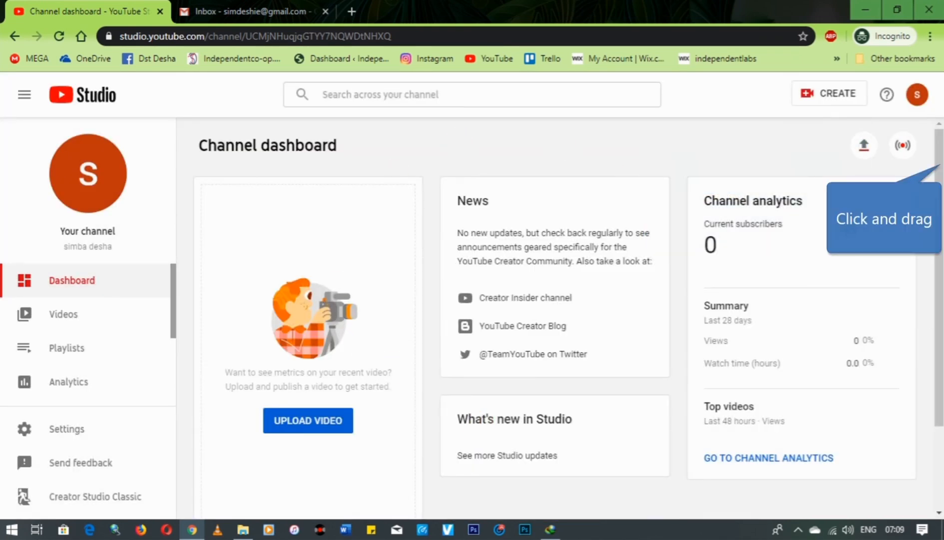
{"action": "mouse_move", "coordinate": [939, 200]}
{"action": "left_mouse_down"}
{"action": "mouse_move", "coordinate": [940, 282]}
{"action": "mouse_move", "coordinate": [940, 200]}
{"action": "left_mouse_up"}
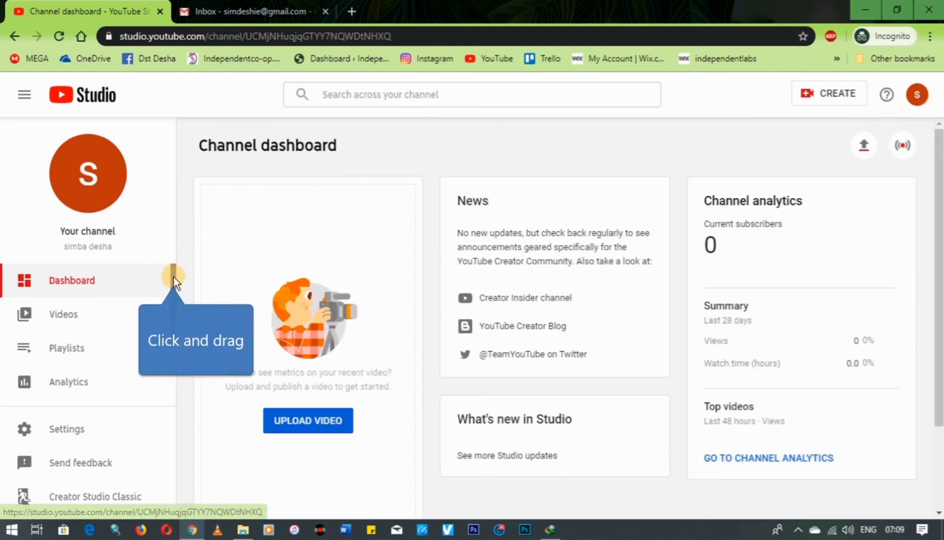
{"action": "left_click_drag", "start_coordinate": [173, 276], "coordinate": [171, 240]}
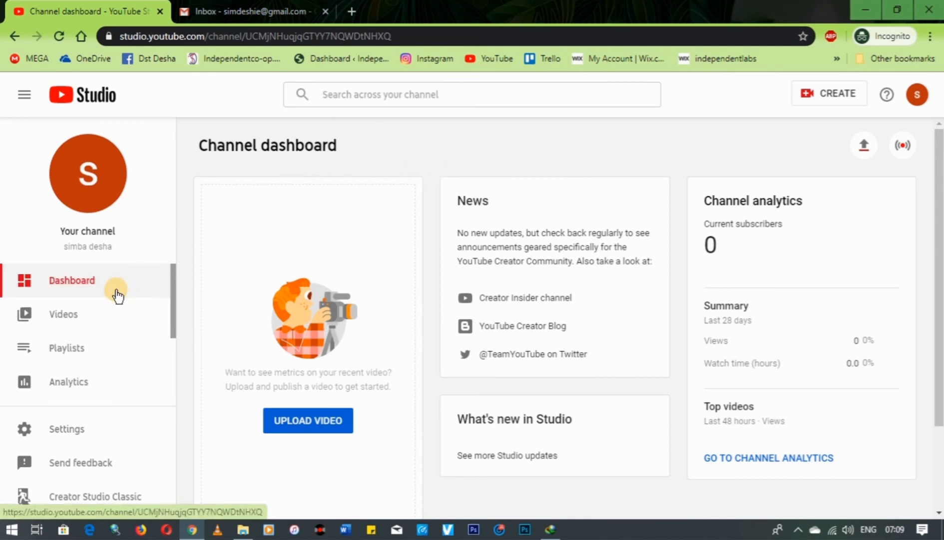
- Check the channel's videos section and empty playlists, closing the extra playlist tabs
{"action": "left_click", "coordinate": [99, 314]}
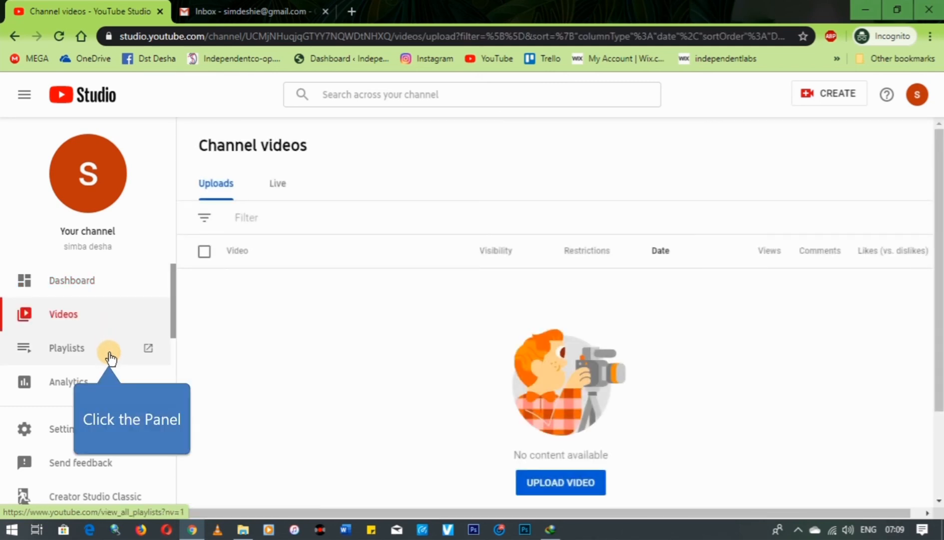
{"action": "left_click", "coordinate": [111, 360]}
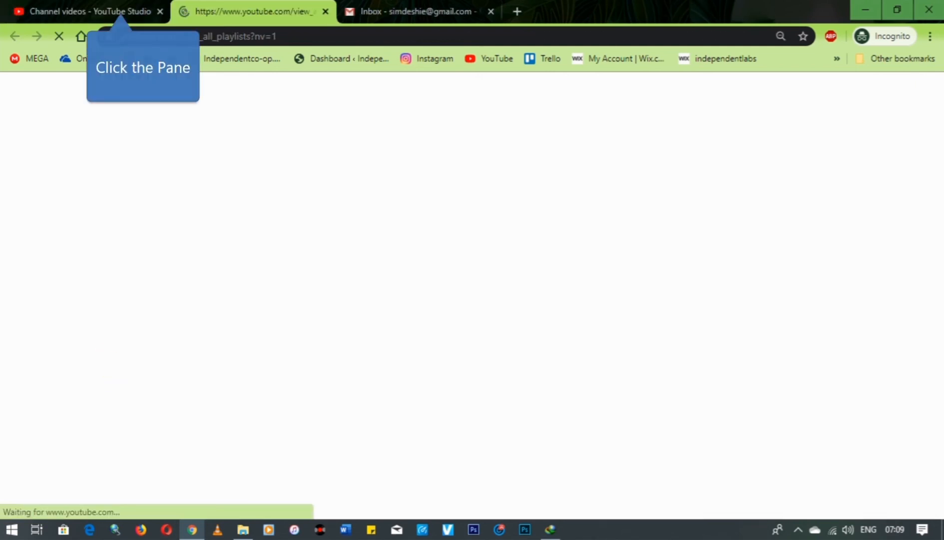
{"action": "left_click", "coordinate": [121, 6]}
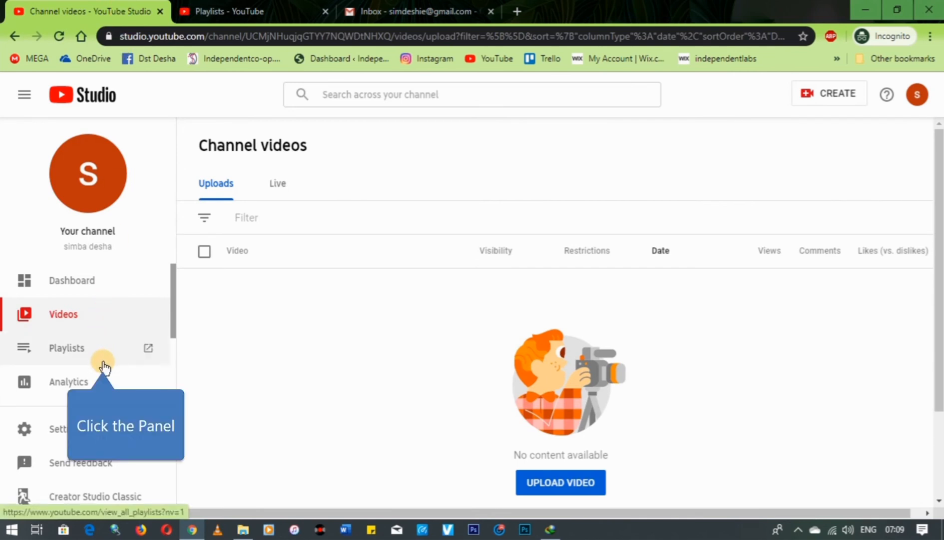
{"action": "left_click", "coordinate": [103, 358]}
{"action": "left_click", "coordinate": [88, 6]}
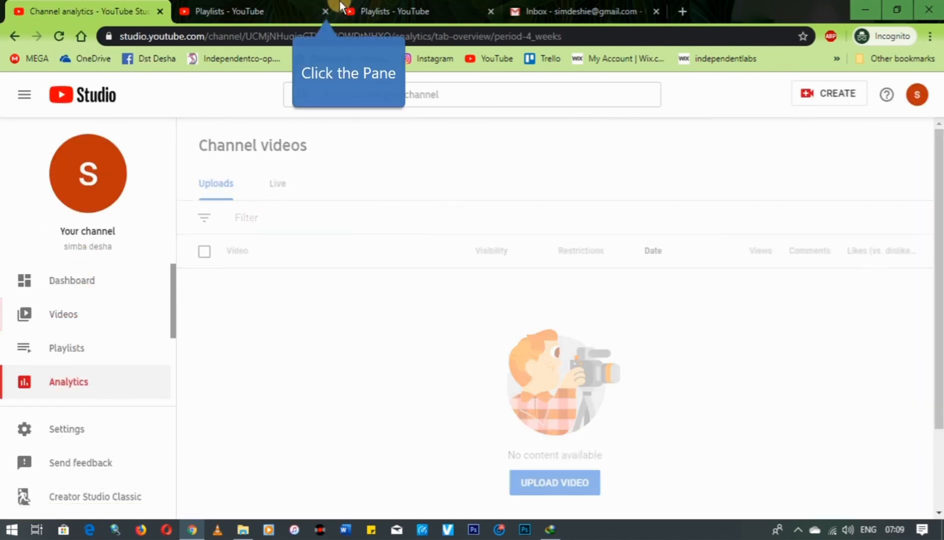
{"action": "left_click", "coordinate": [326, 9]}
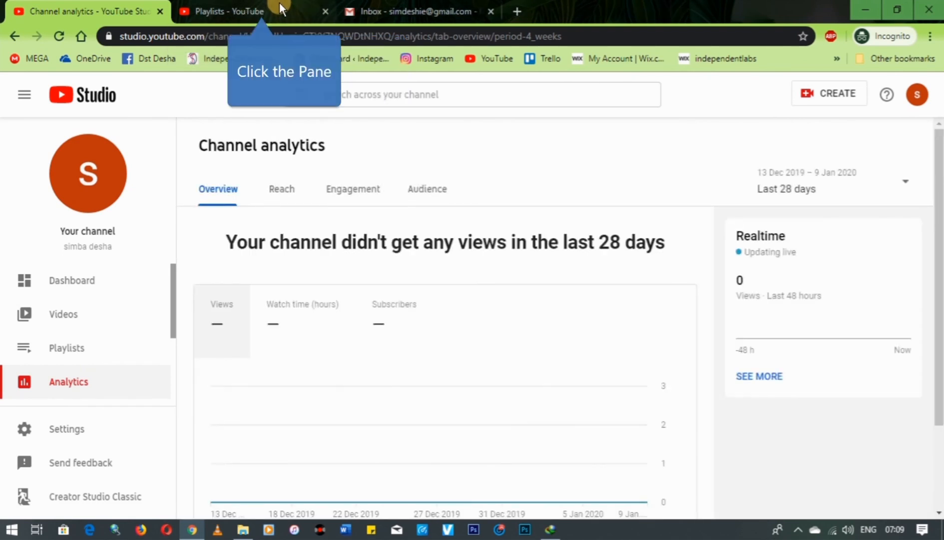
{"action": "left_click", "coordinate": [263, 8]}
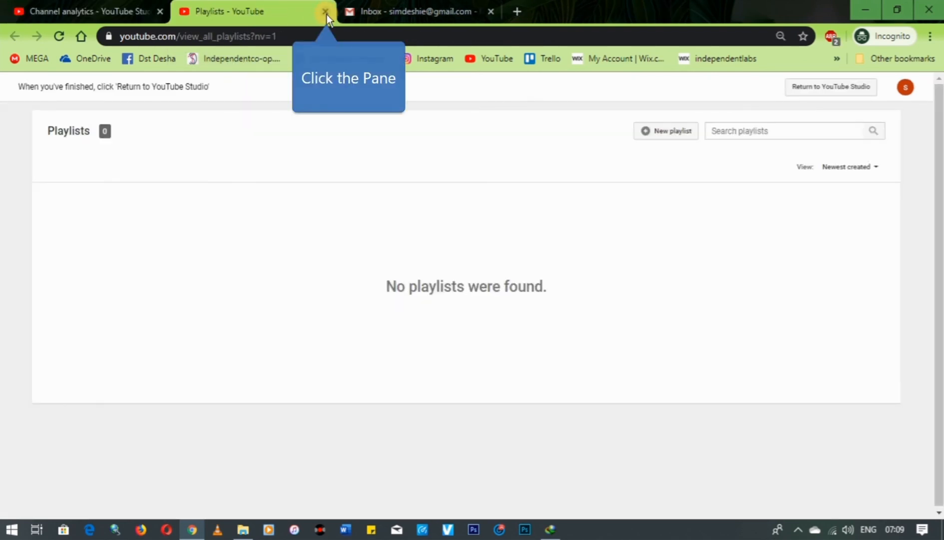
{"action": "left_click", "coordinate": [325, 12]}
- Review the channel's Overview, Reach and Engagement analytics, then return to the dashboard
{"action": "left_click", "coordinate": [101, 3]}
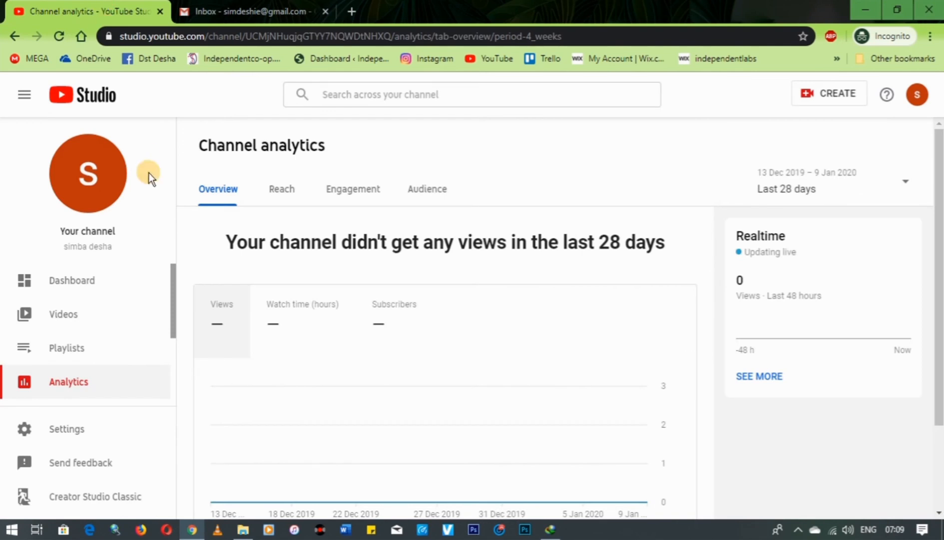
{"action": "mouse_move", "coordinate": [216, 308]}
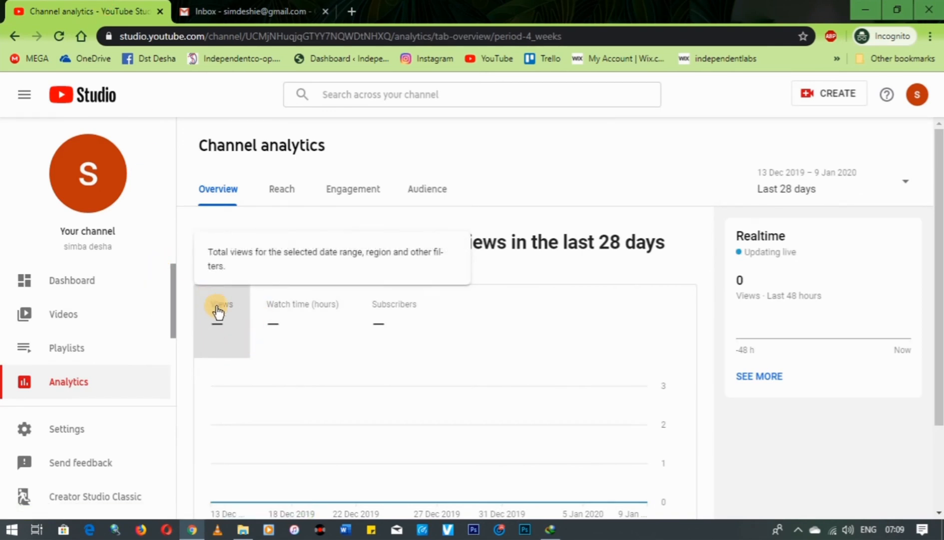
{"action": "mouse_move", "coordinate": [288, 312]}
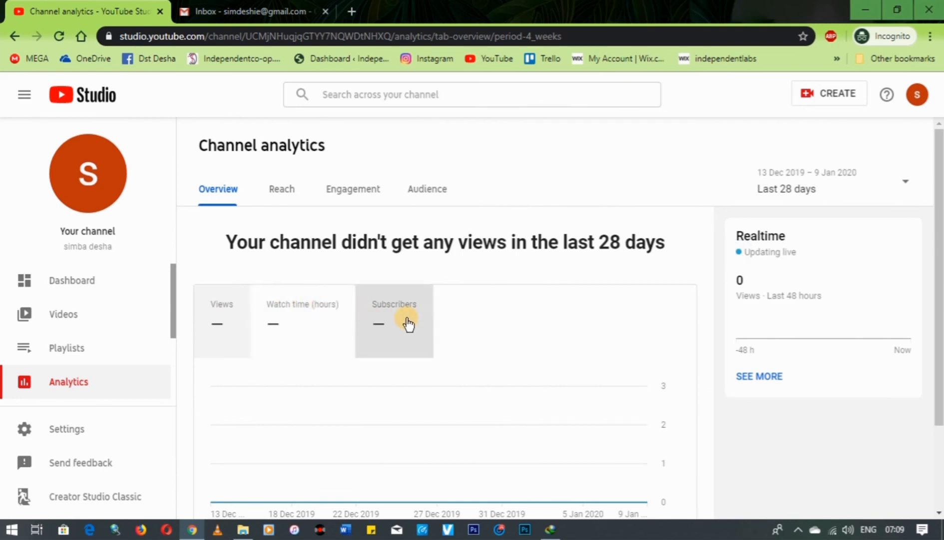
{"action": "left_click", "coordinate": [284, 188]}
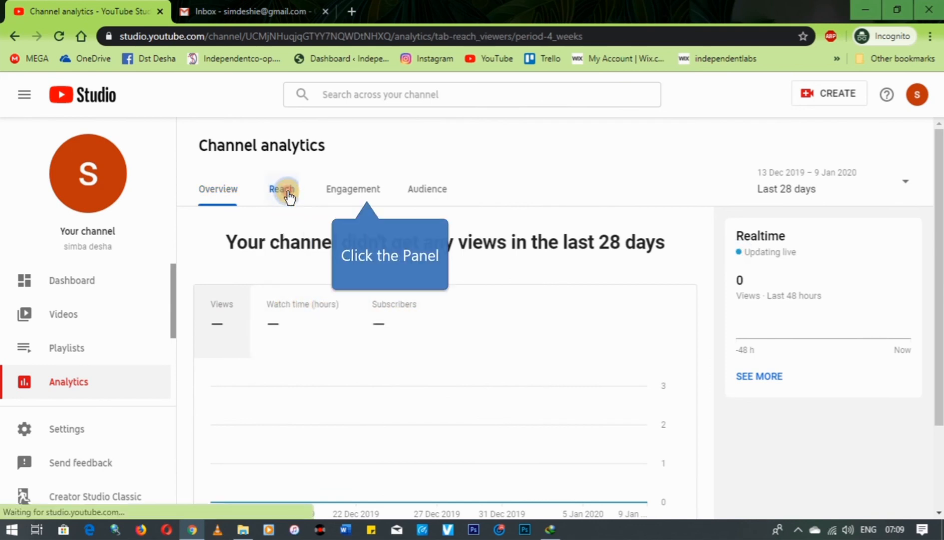
{"action": "left_click", "coordinate": [368, 192]}
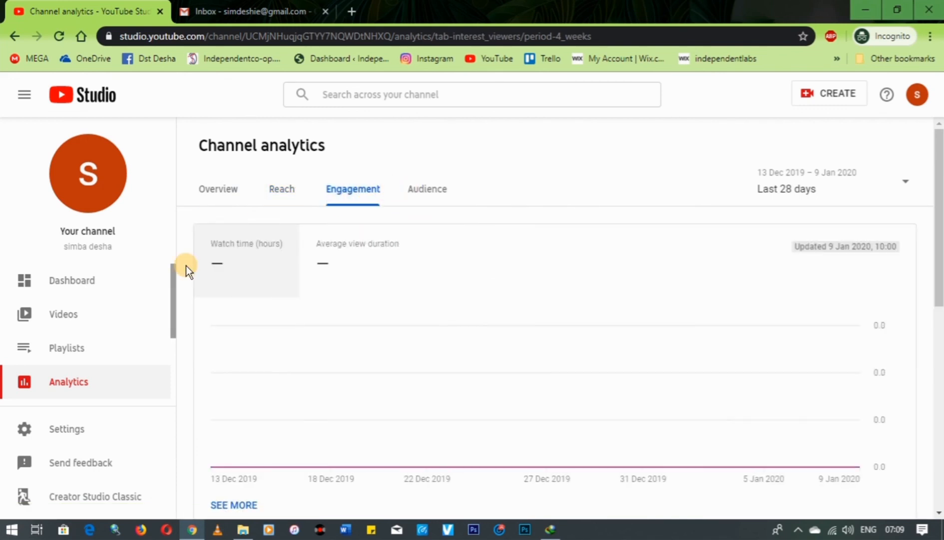
{"action": "left_click", "coordinate": [119, 282]}
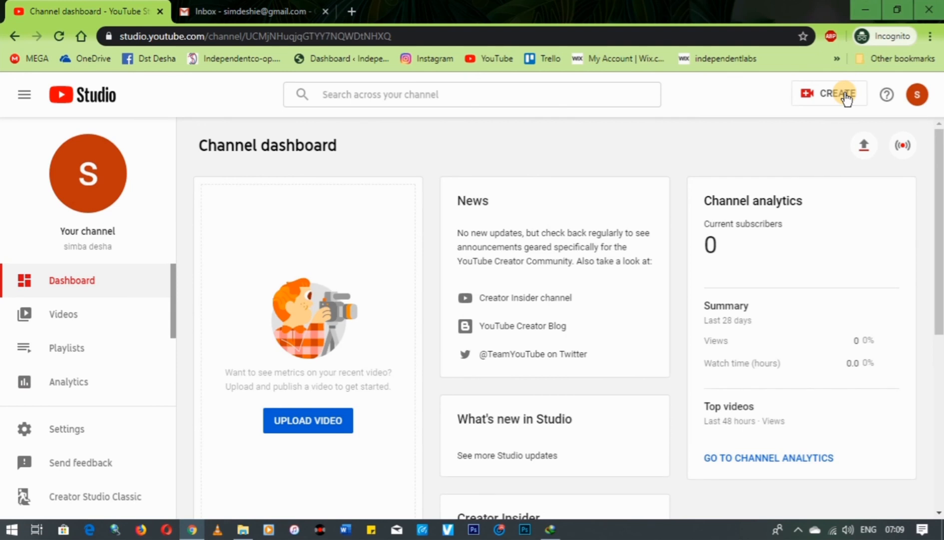
- Preview the Create options, open the channel's public page via Your channel, then add a blank tab
{"action": "left_click", "coordinate": [827, 95]}
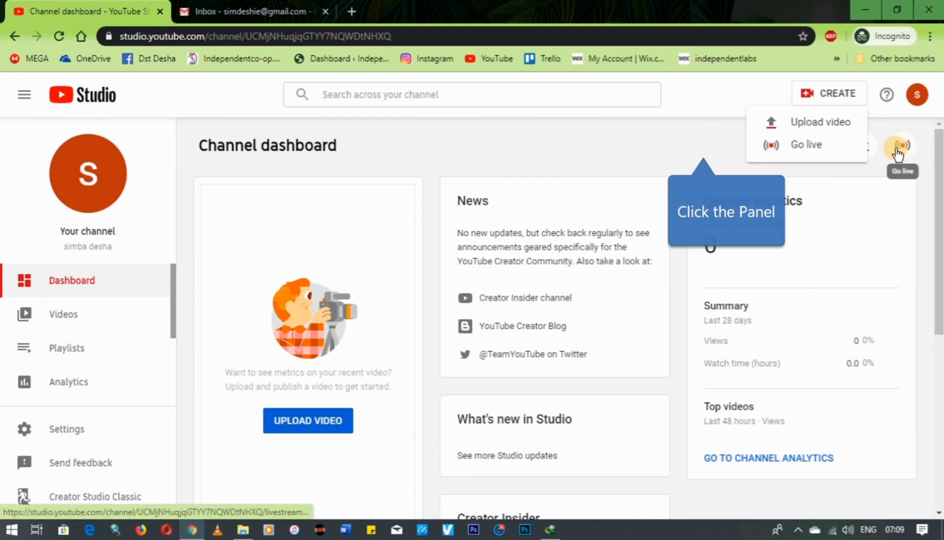
{"action": "left_click", "coordinate": [704, 147]}
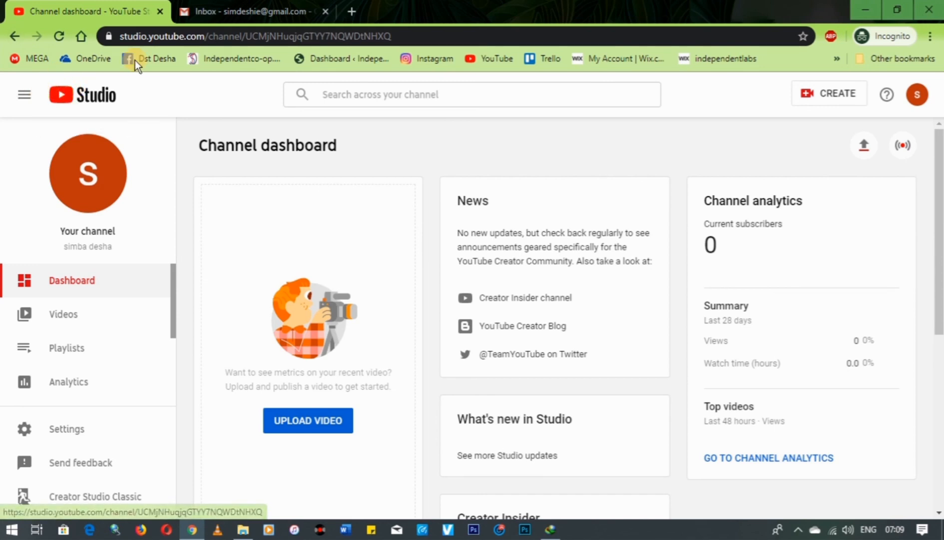
{"action": "left_click", "coordinate": [918, 102]}
{"action": "left_click", "coordinate": [812, 180]}
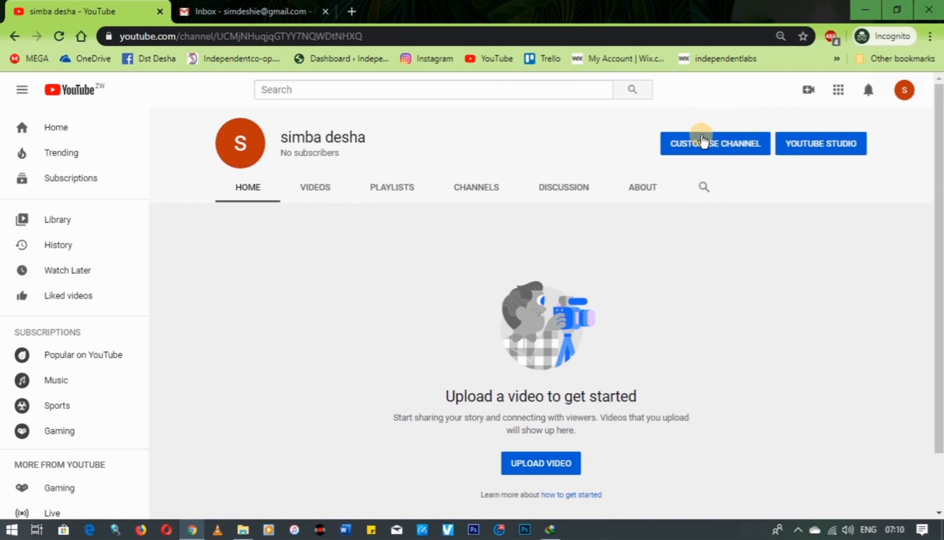
{"action": "left_click_drag", "start_coordinate": [934, 266], "coordinate": [928, 179]}
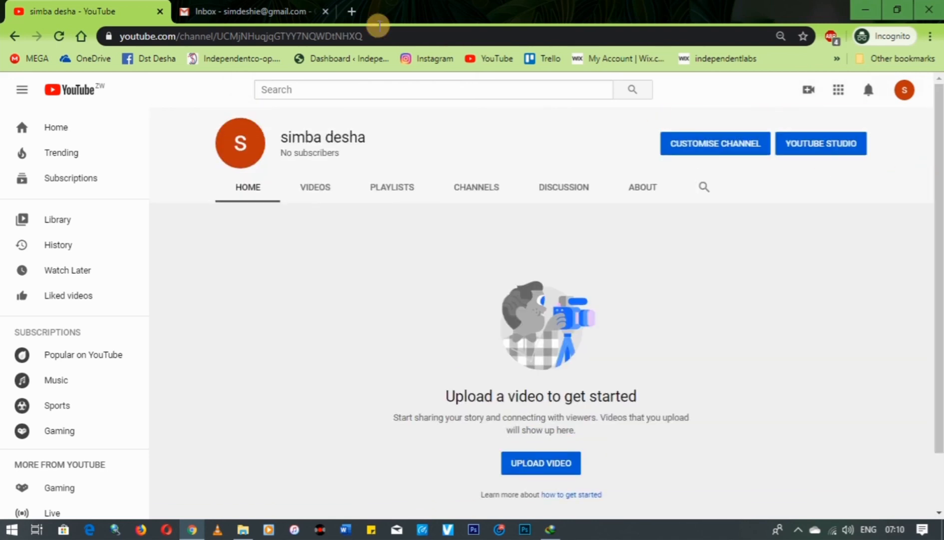
{"action": "left_click", "coordinate": [354, 10]}
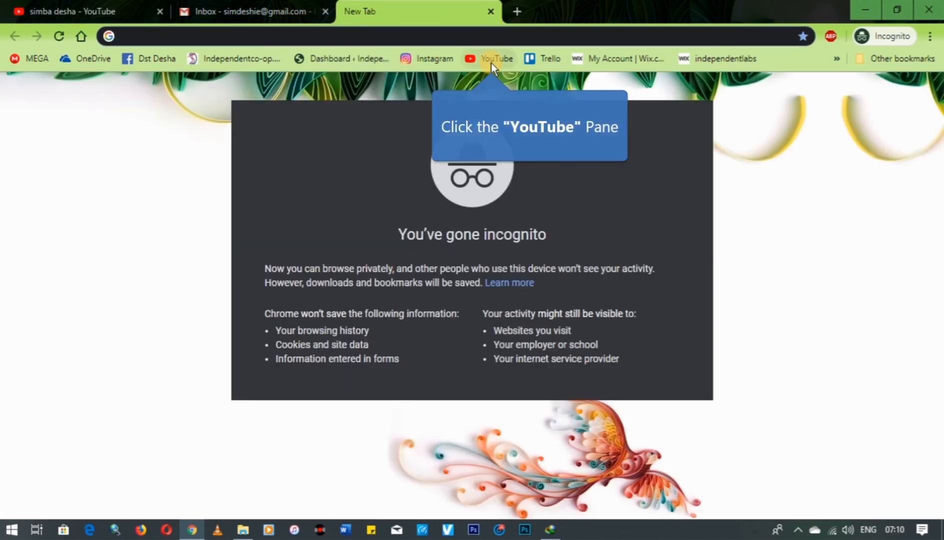
- Load YouTube in the new tab and go to the established channel, pausing its featured video
{"action": "left_click", "coordinate": [491, 63]}
{"action": "left_click", "coordinate": [94, 5]}
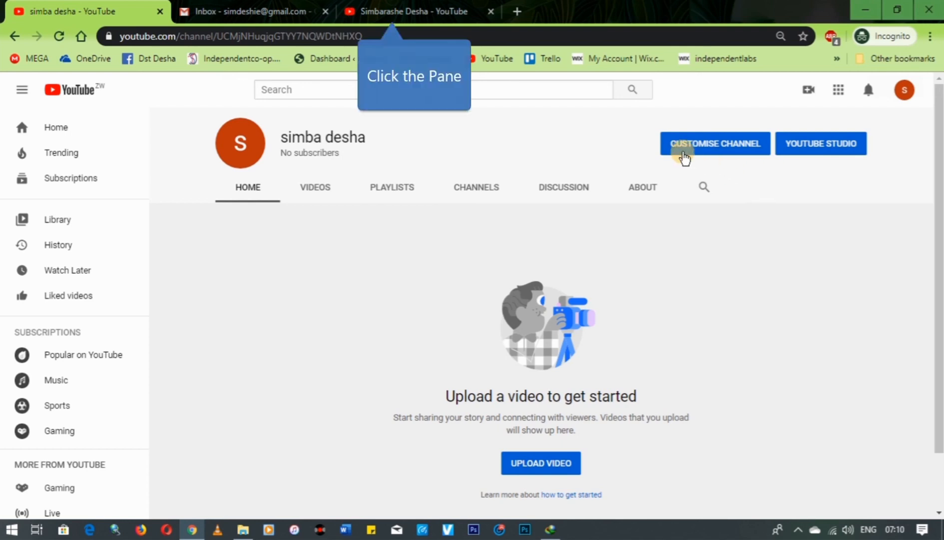
{"action": "left_click", "coordinate": [393, 15]}
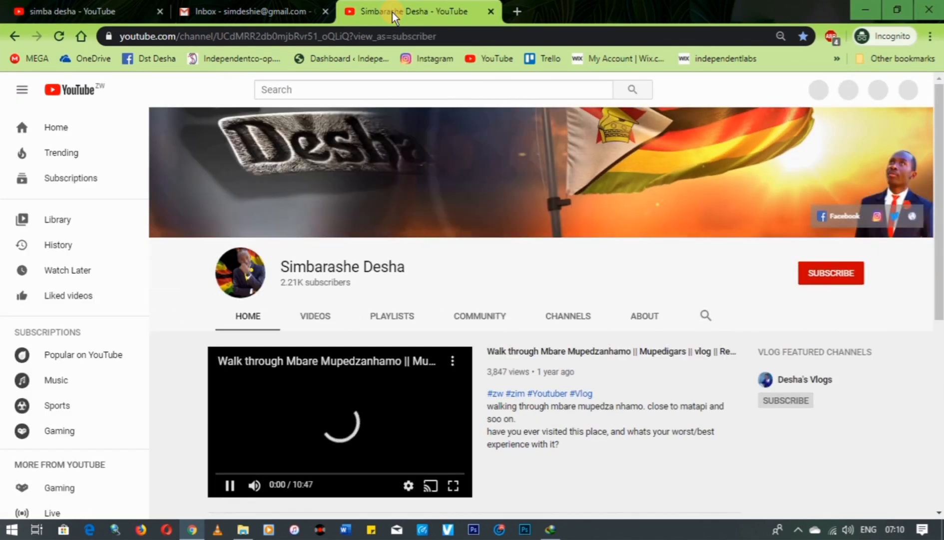
{"action": "left_click", "coordinate": [362, 426]}
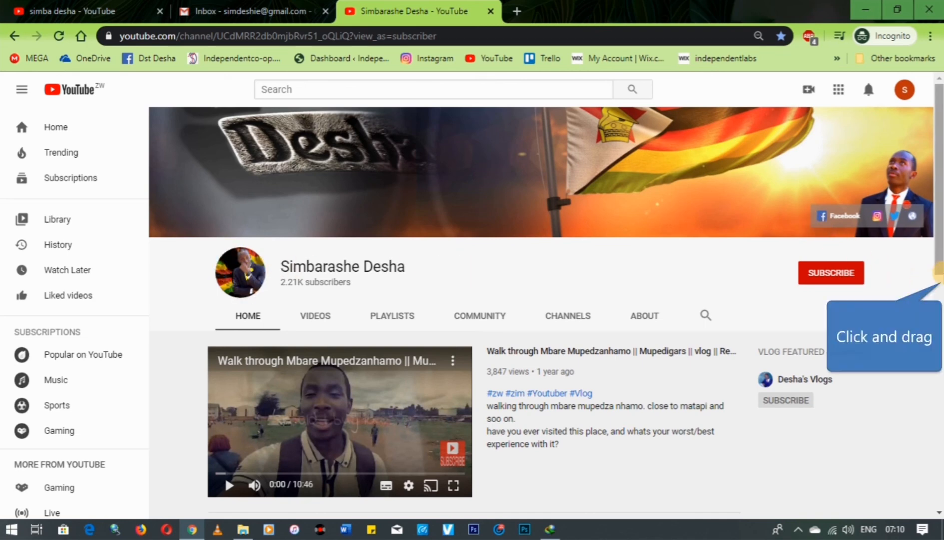
{"action": "left_click_drag", "start_coordinate": [941, 273], "coordinate": [905, 224]}
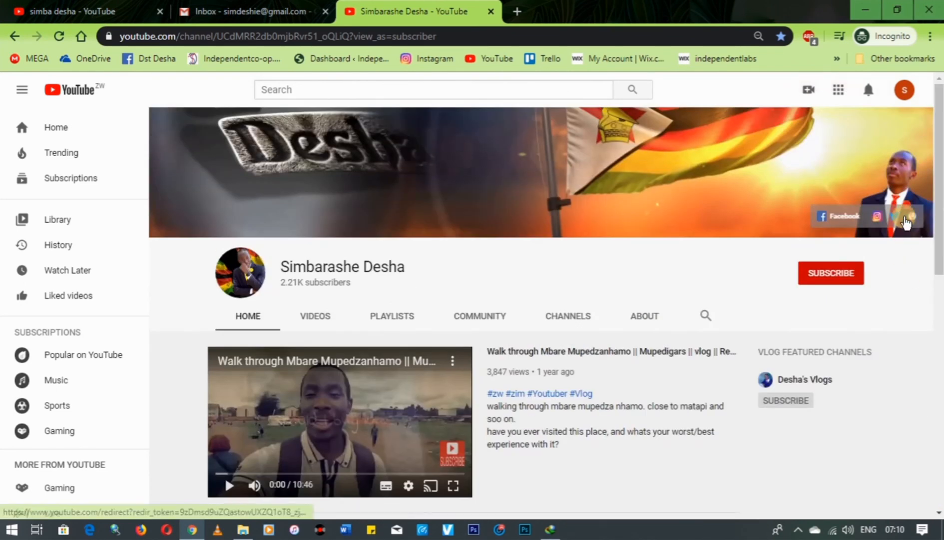
- Browse the established channel's About, Channels, Videos and Home pages
{"action": "left_click", "coordinate": [641, 318]}
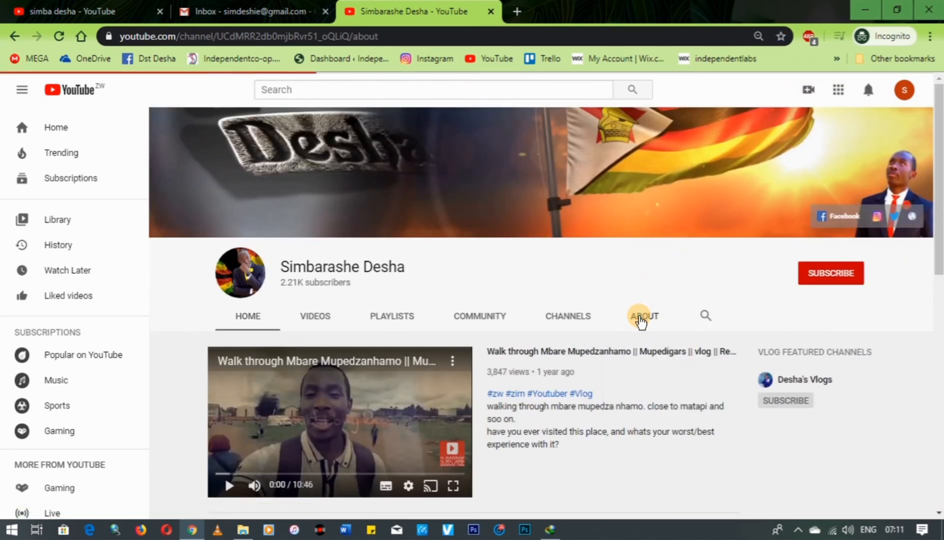
{"action": "left_click", "coordinate": [570, 315]}
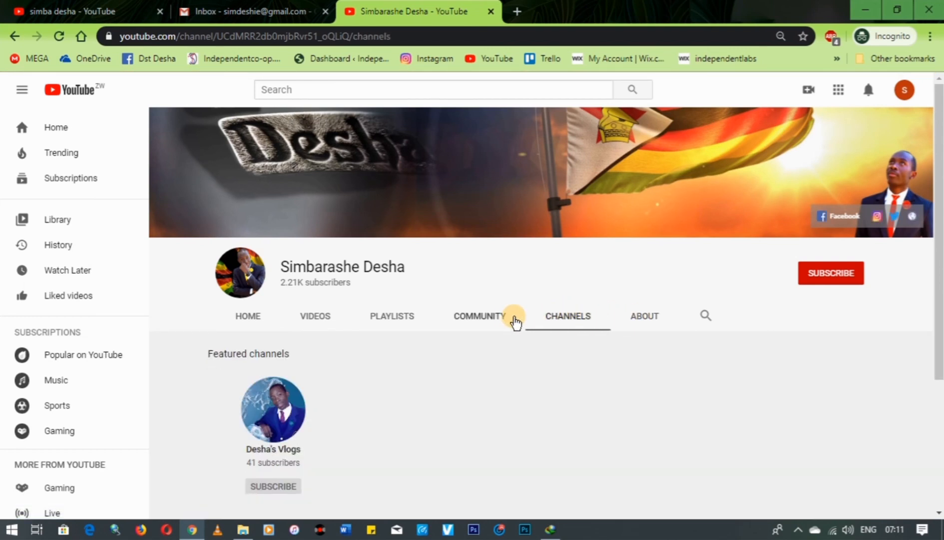
{"action": "left_click", "coordinate": [309, 317]}
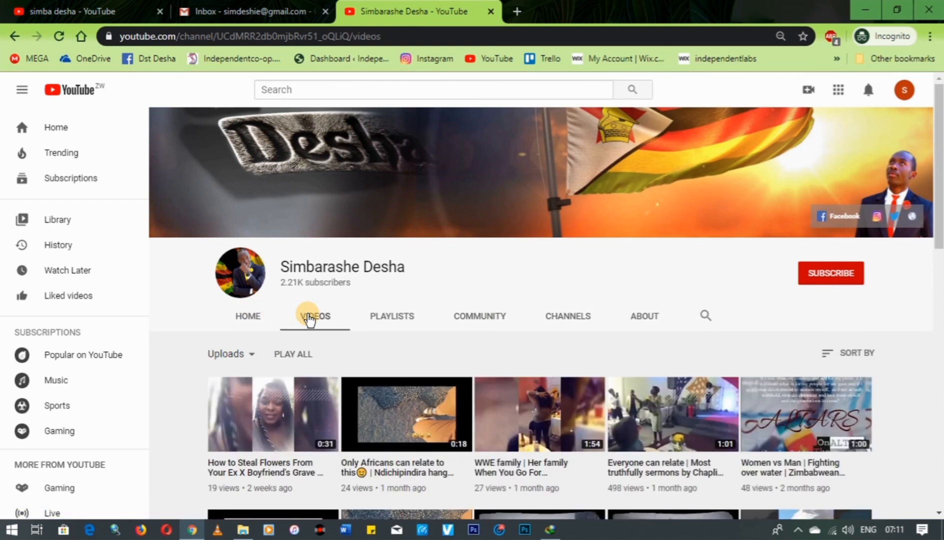
{"action": "left_click", "coordinate": [248, 314]}
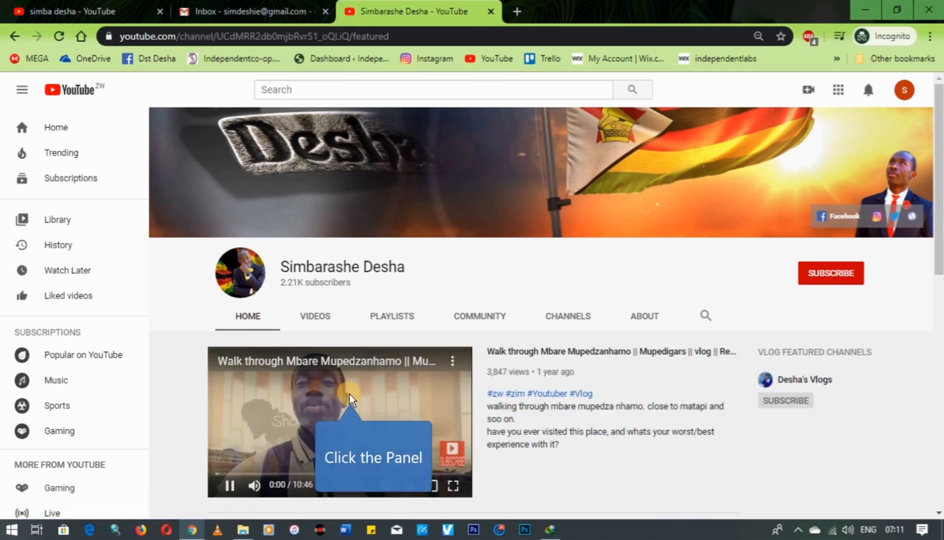
{"action": "left_click", "coordinate": [351, 394]}
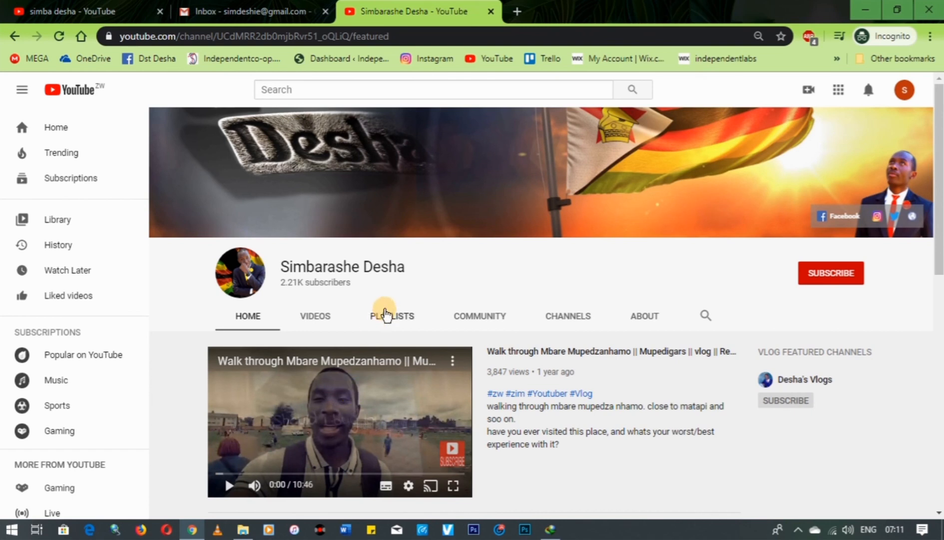
- Close the established channel's tab and minimize Chrome to the desktop
{"action": "left_click", "coordinate": [489, 11]}
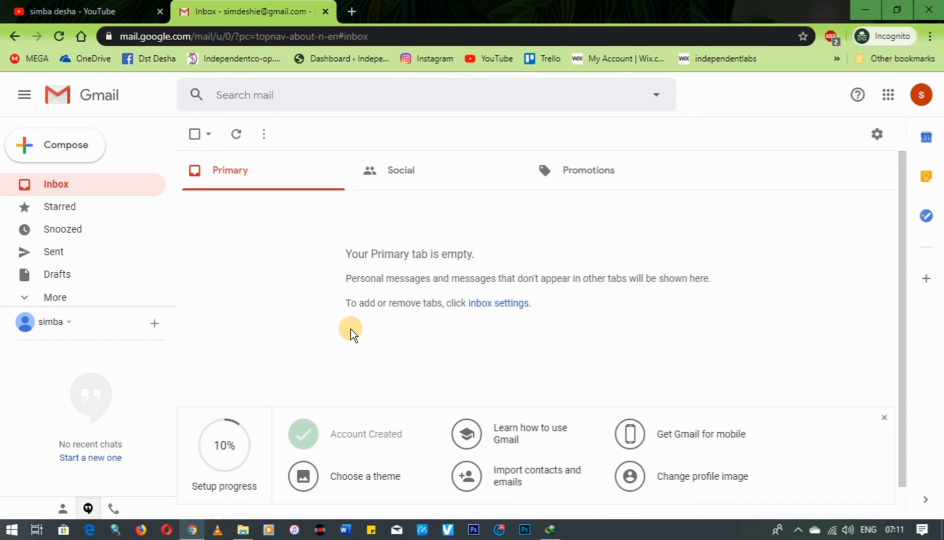
{"action": "left_click", "coordinate": [40, 10]}
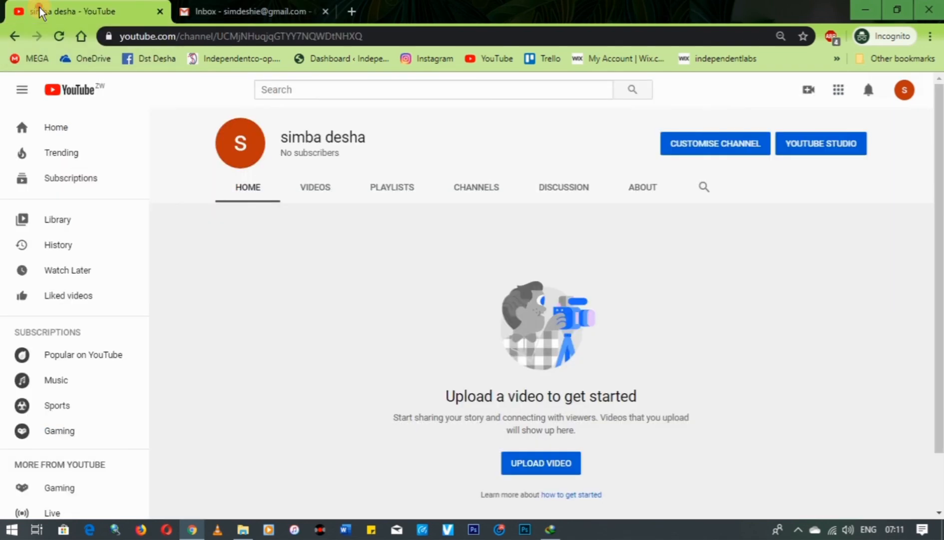
{"action": "left_click", "coordinate": [859, 1]}
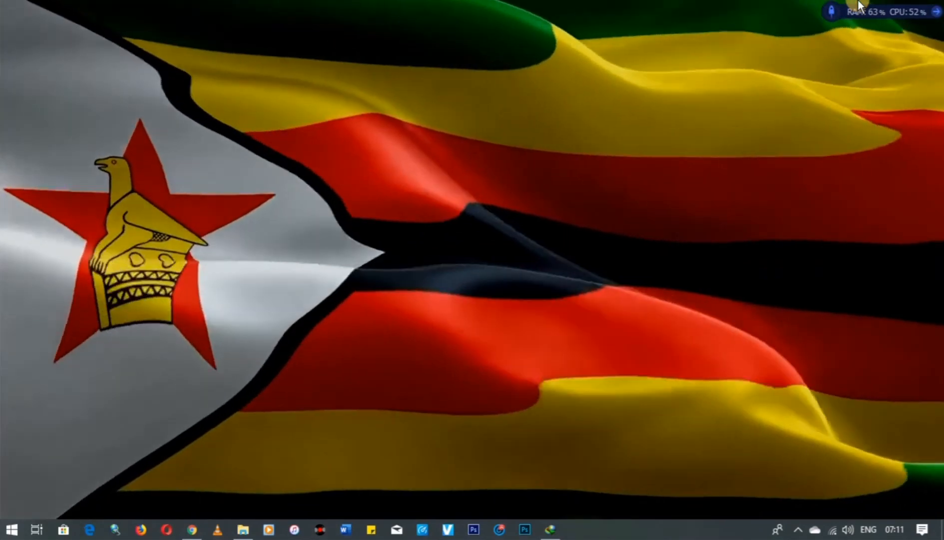